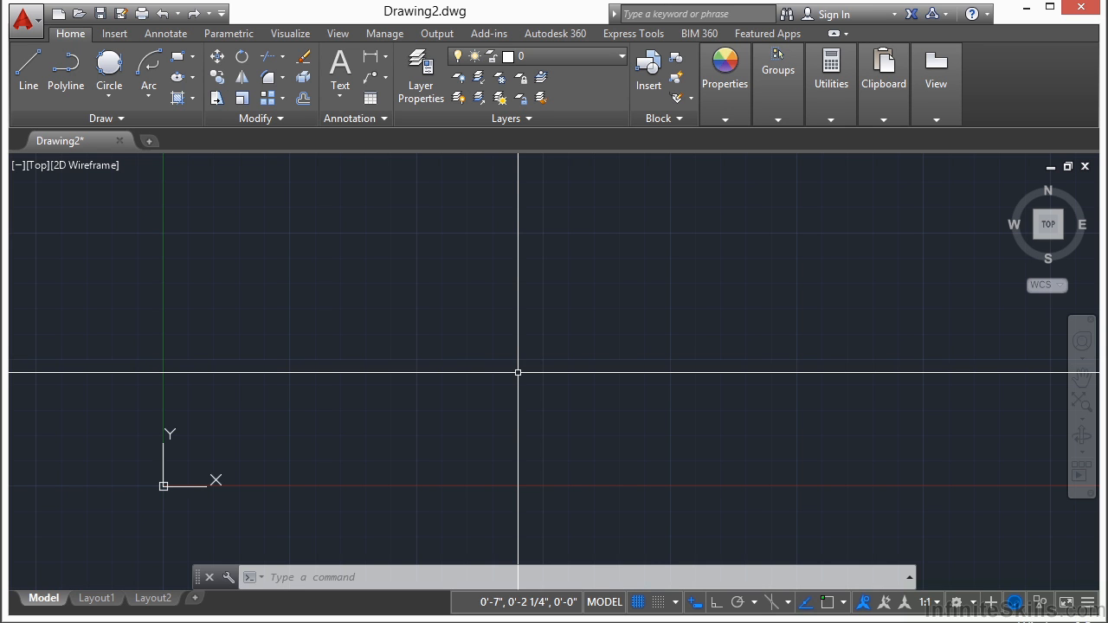
Turn on object snap in the drafting settings and enable every snap mode except Nearest and Parallel
text(OS)
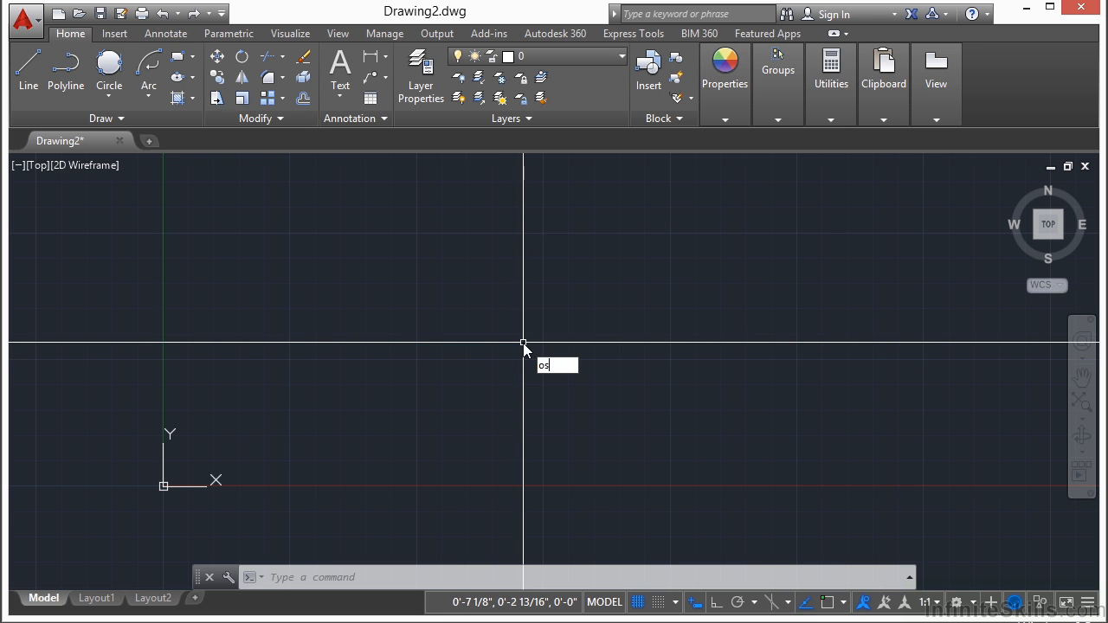
key(Return)
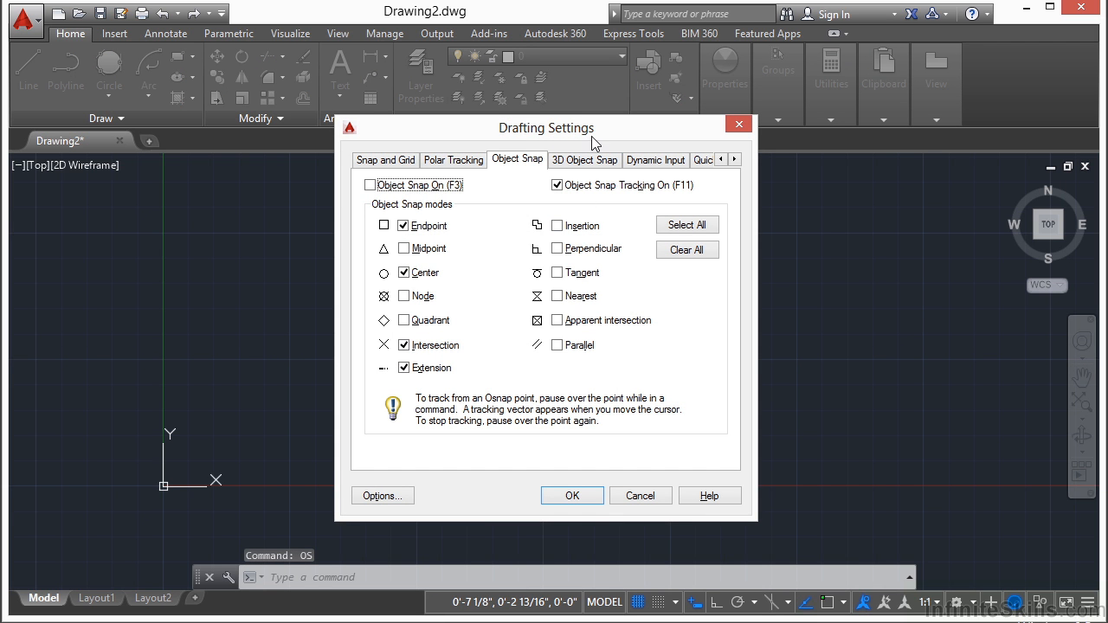
click(508, 165)
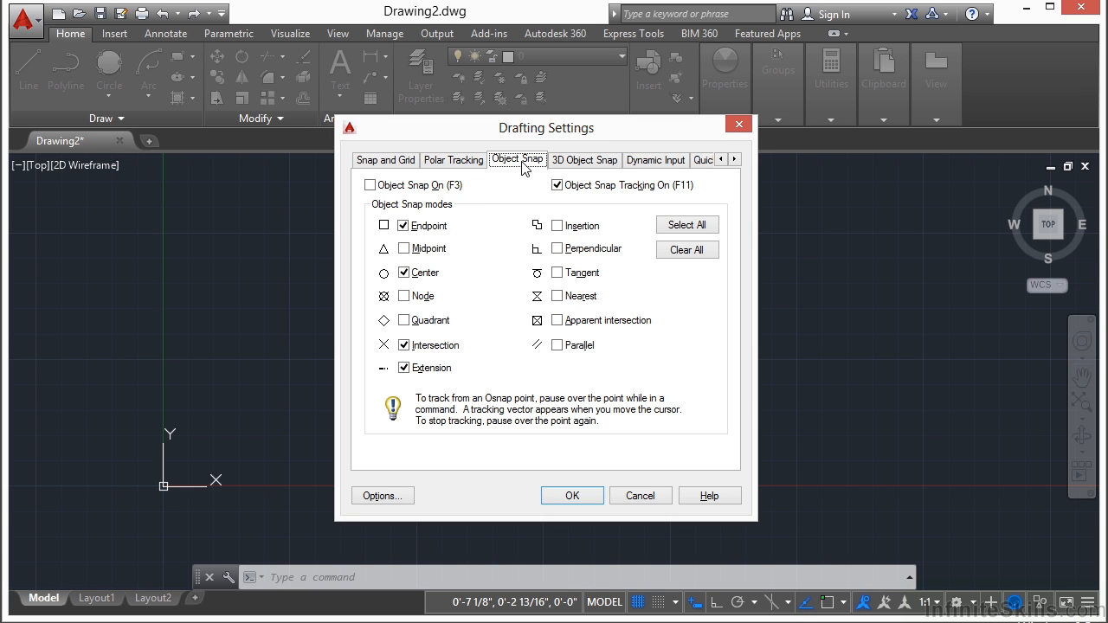
click(380, 187)
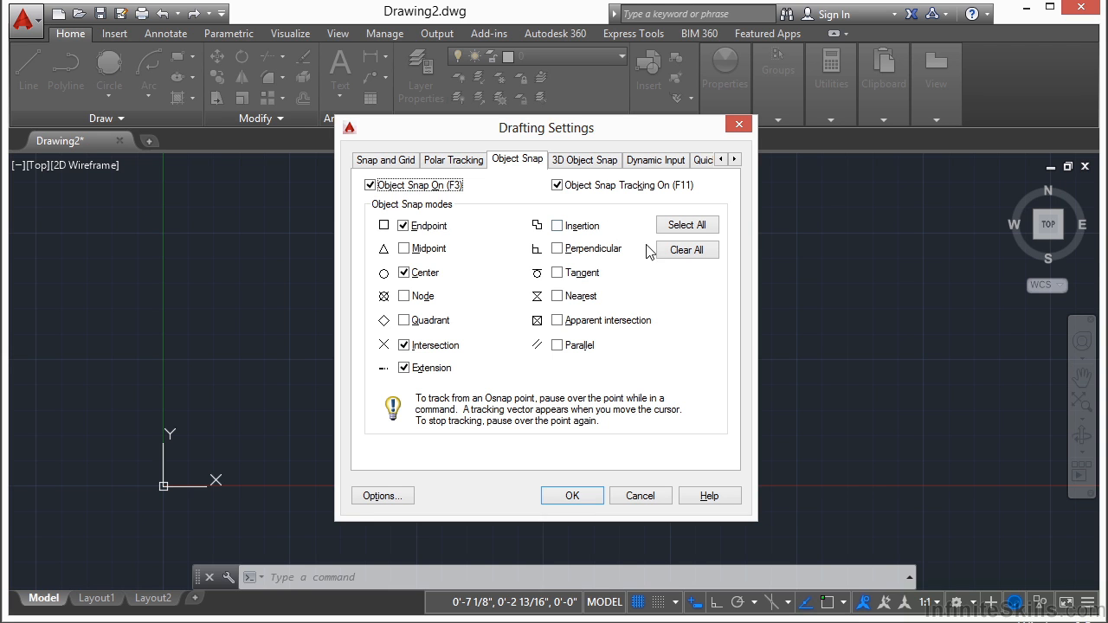
click(682, 229)
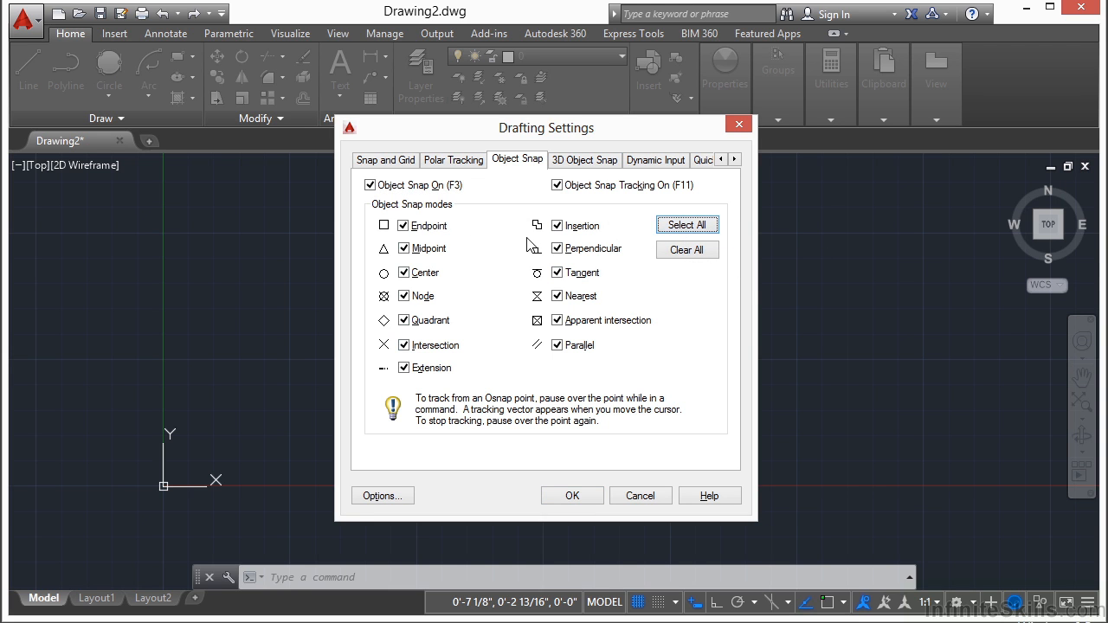
click(563, 347)
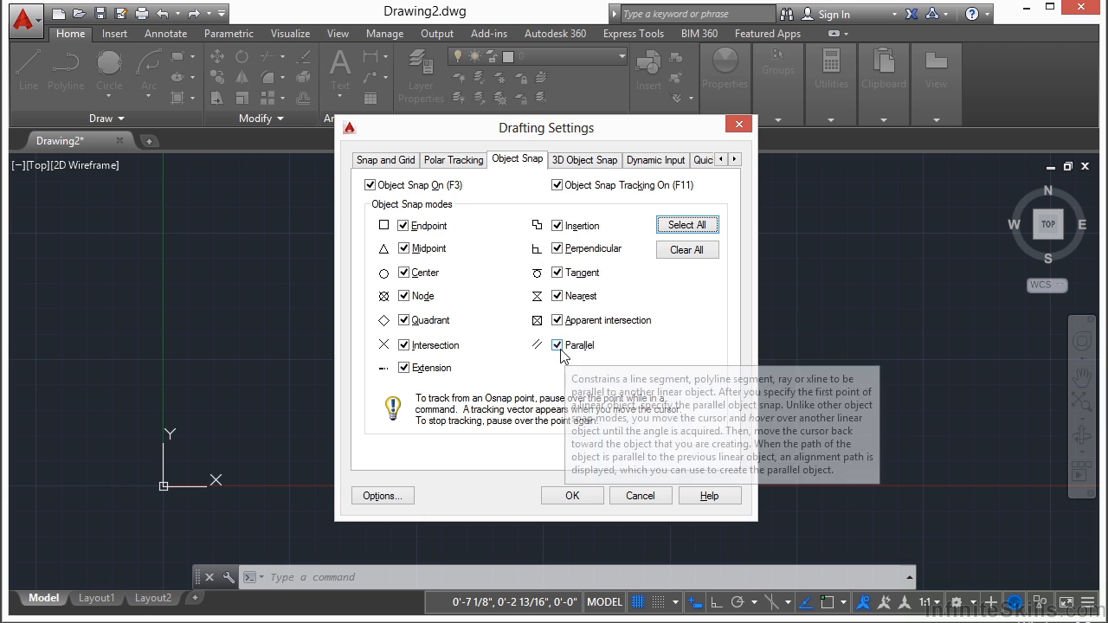
click(559, 296)
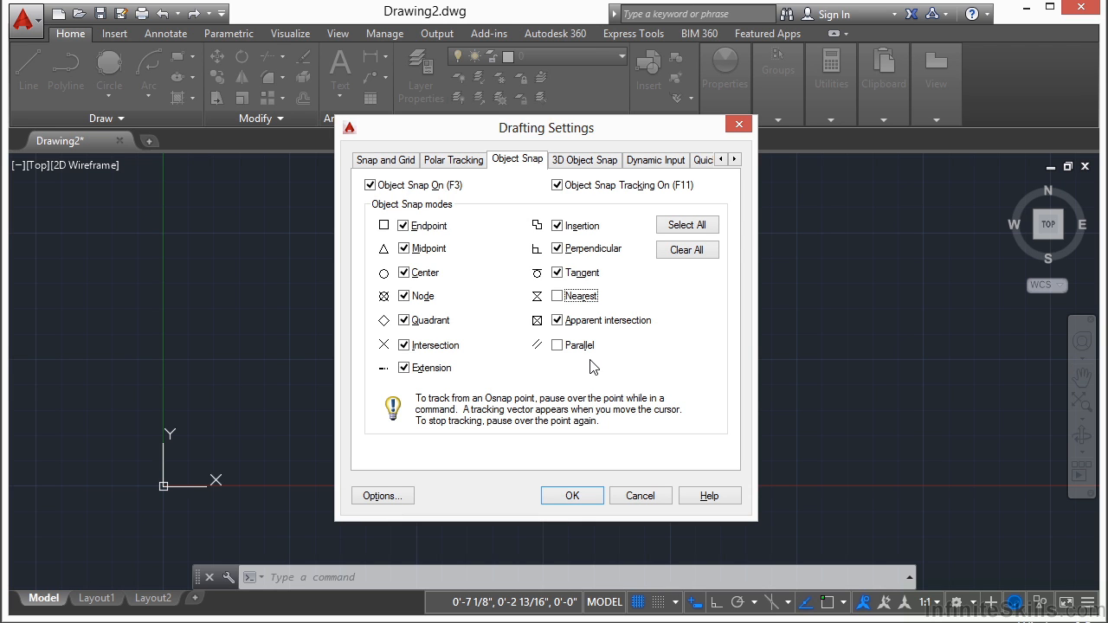
click(578, 499)
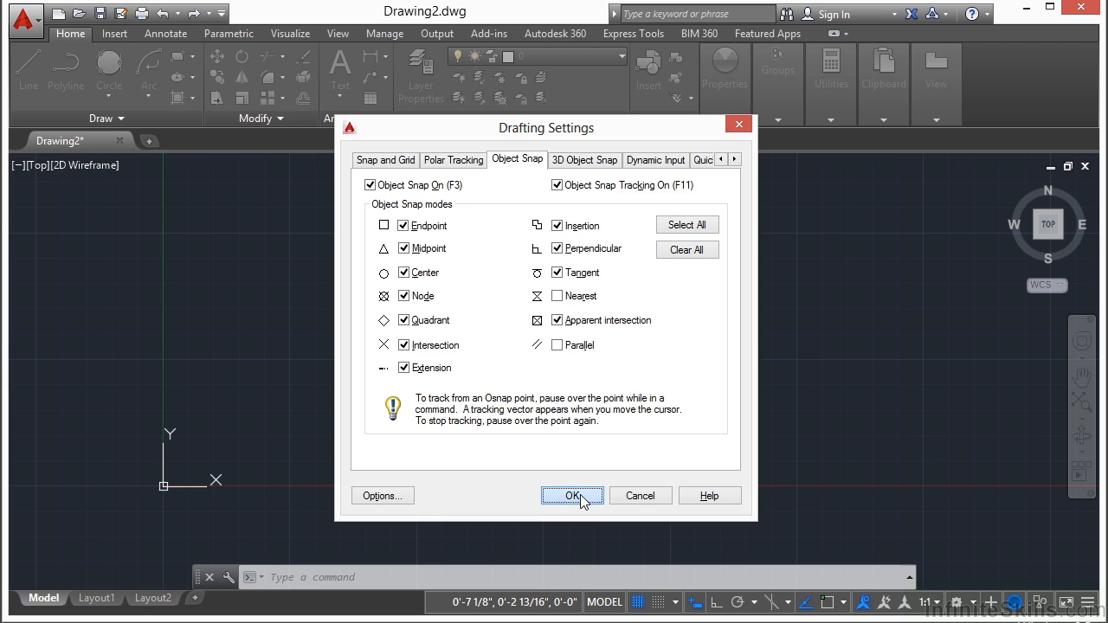
text(l)
key(Return)
key(Escape)
key(Escape)
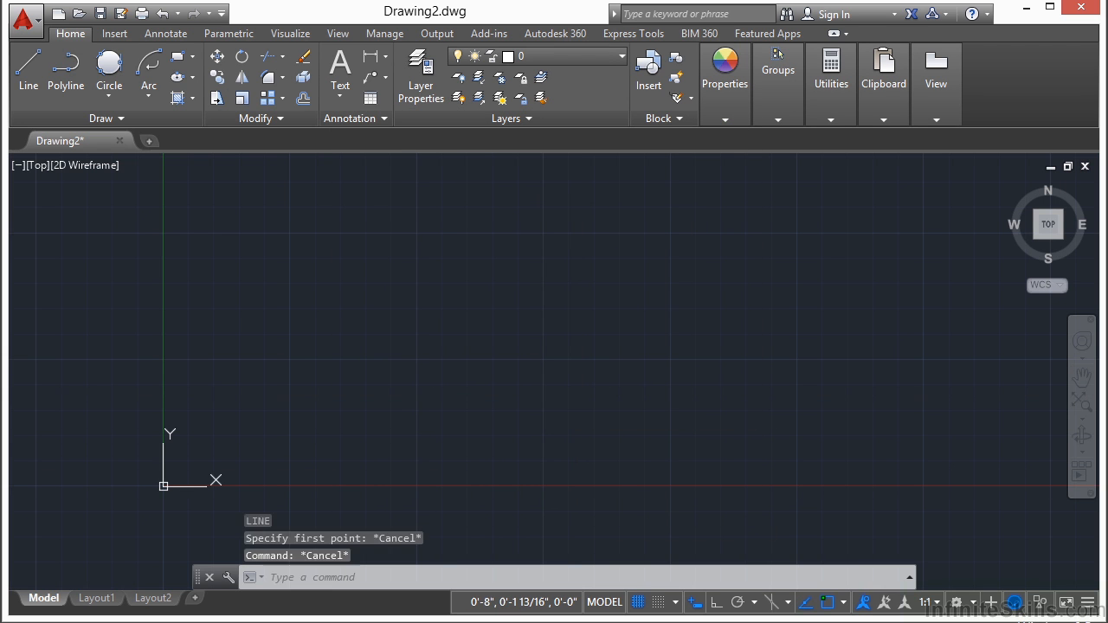
Draw a rectangle about 4" wide and 2 5/8" high, above and to the right of the origin
text(rec)
key(Return)
click(373, 232)
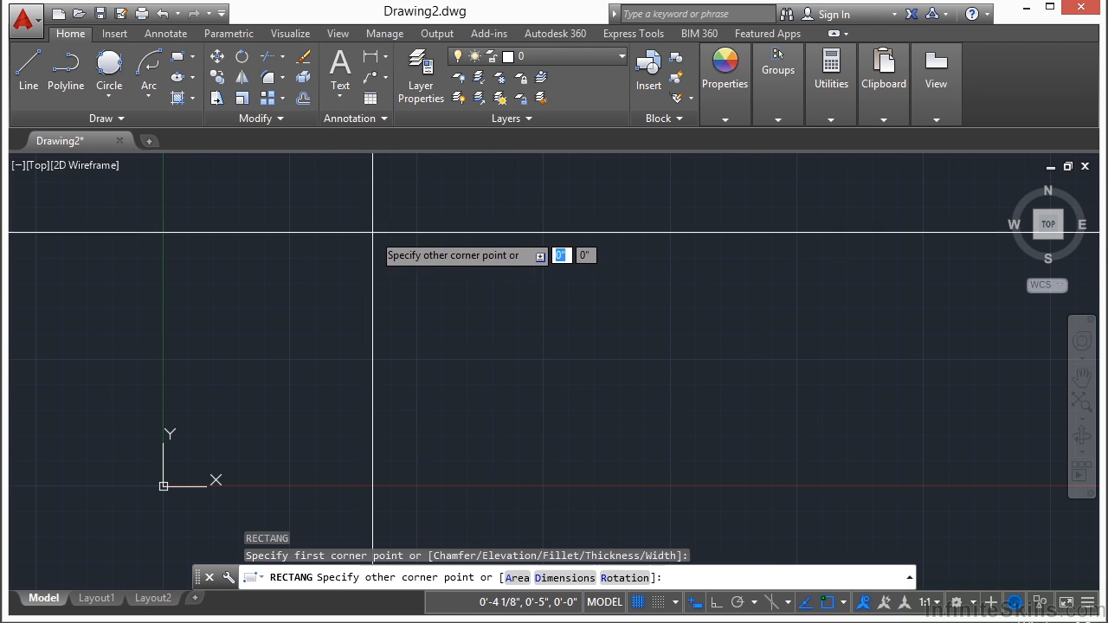
click(576, 366)
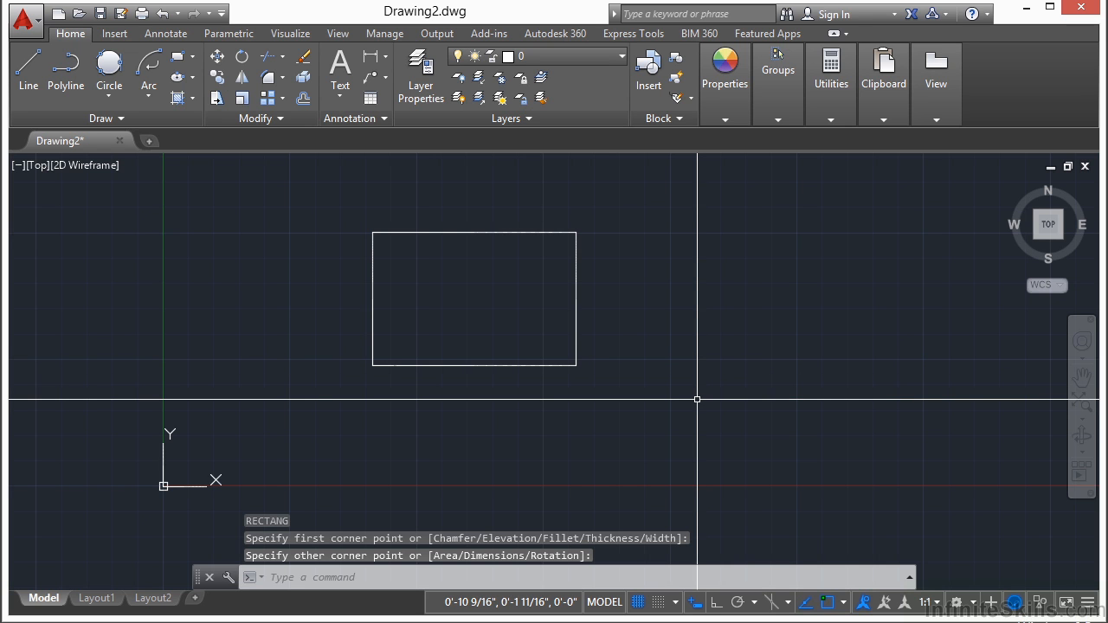
Start the Circle command and toggle object snap off and back on while it awaits a centre point
text(c)
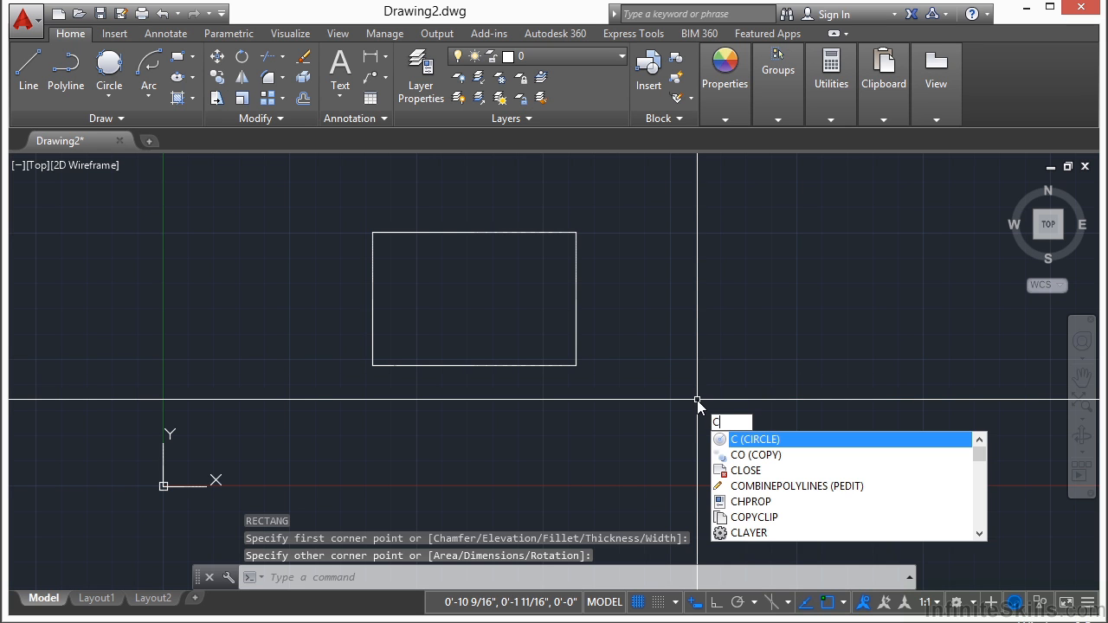
key(Return)
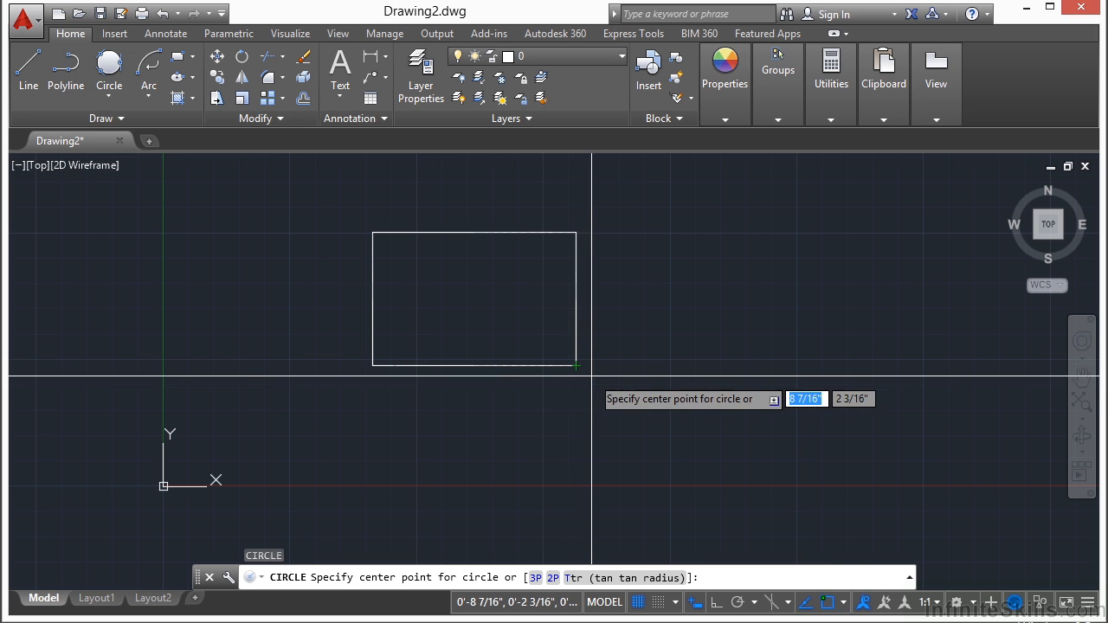
key(F3)
key(F3)
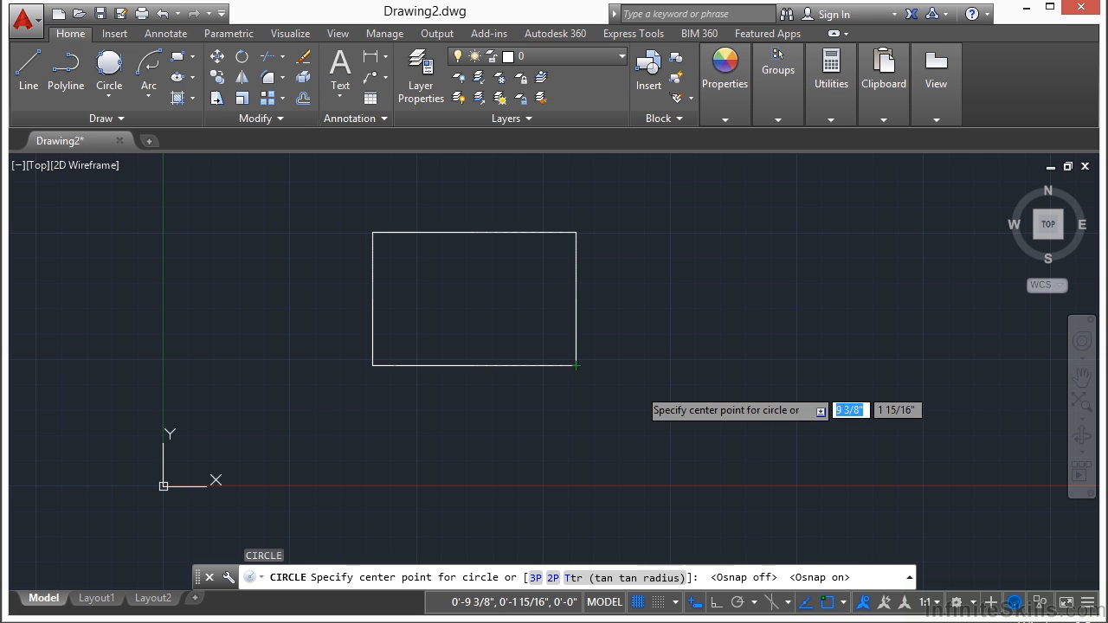
click(829, 604)
click(829, 604)
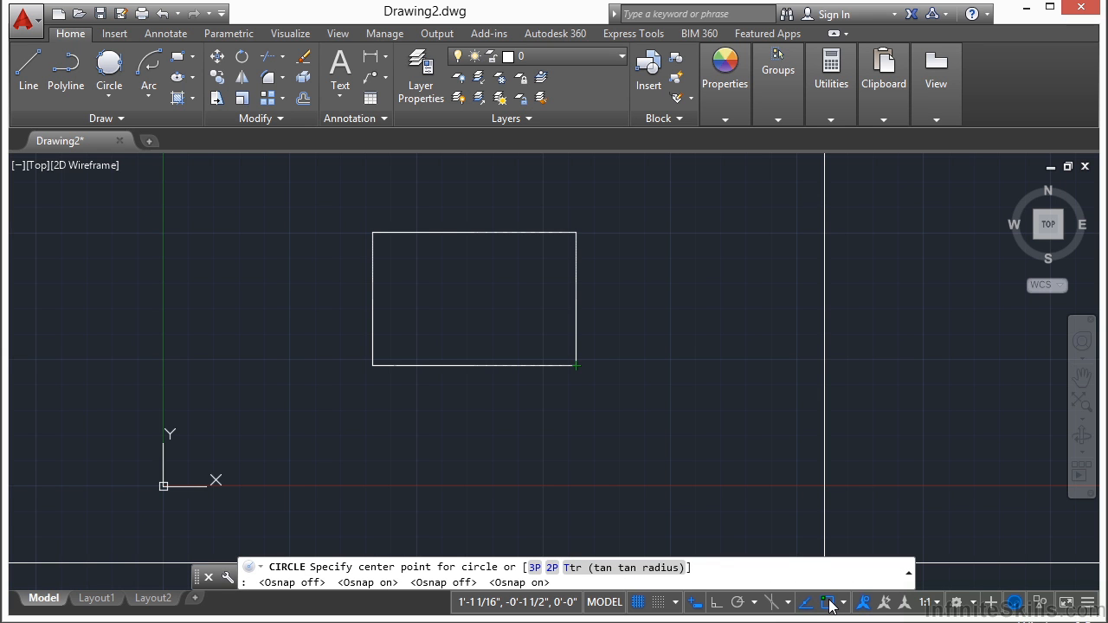
click(830, 603)
click(830, 603)
Examine the list of running object snap modes and their drafting settings without changing anything
click(844, 603)
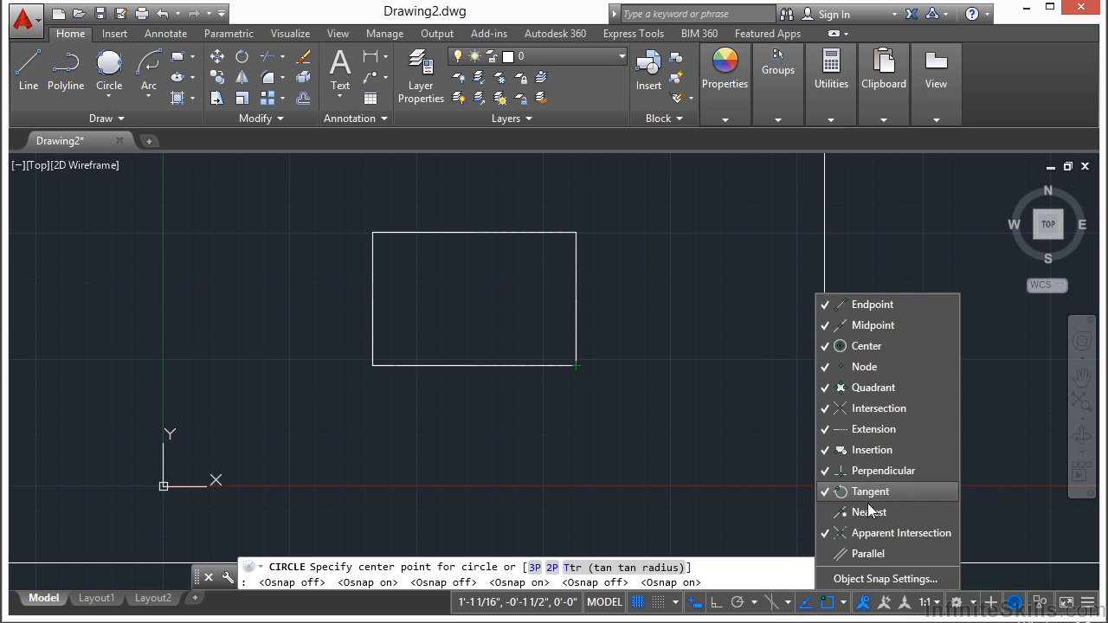
click(861, 579)
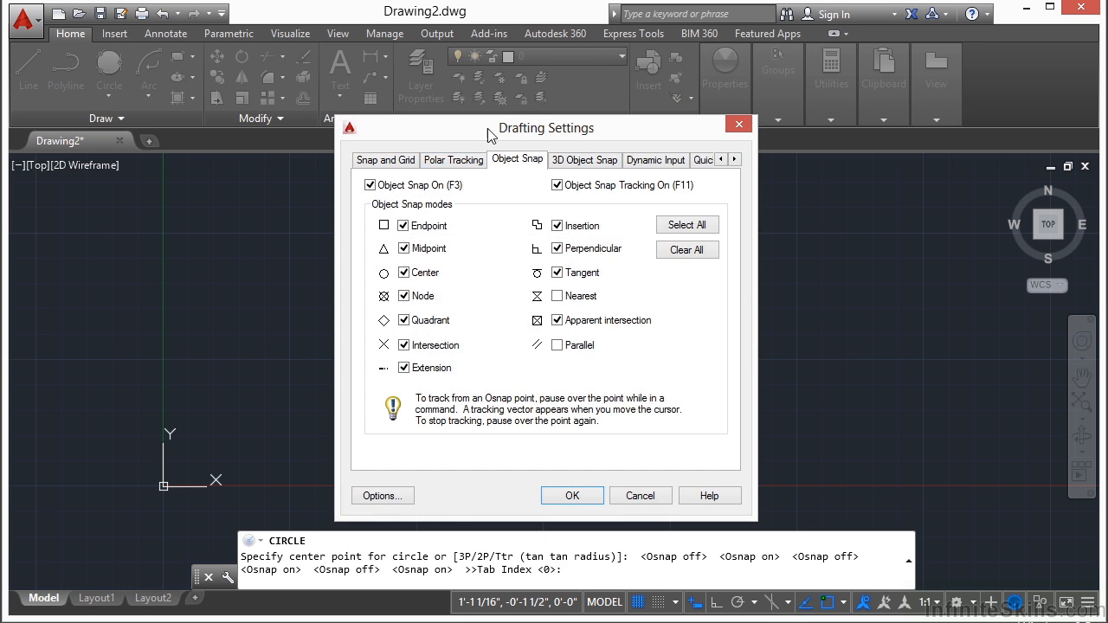
click(738, 125)
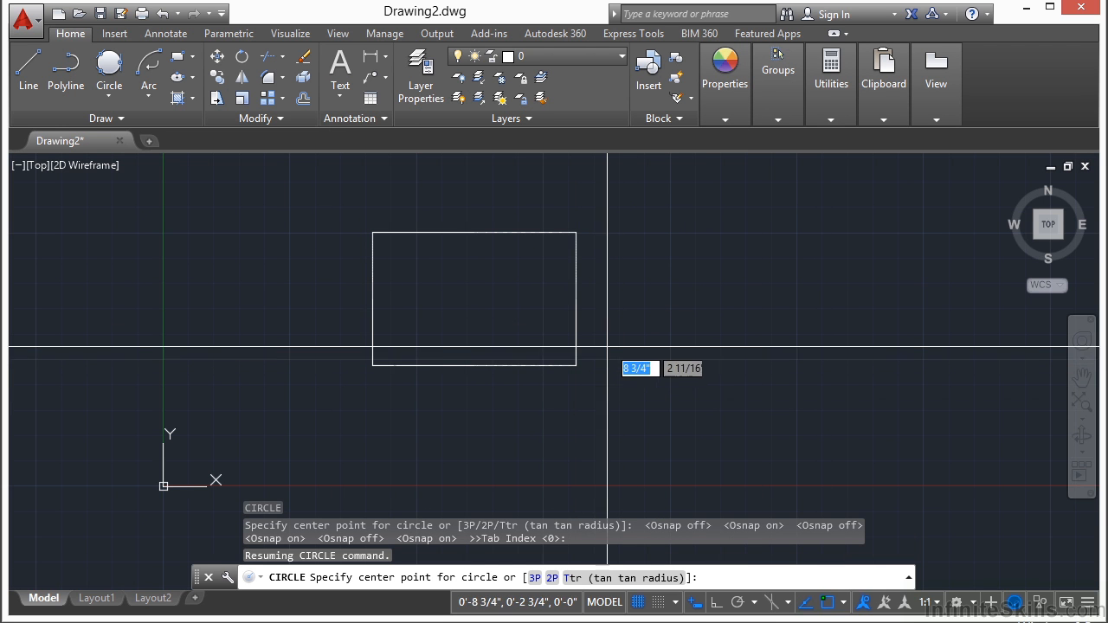
Centre the circle on the rectangle's lower-right corner and set its radius to the midpoint of the right edge
click(576, 365)
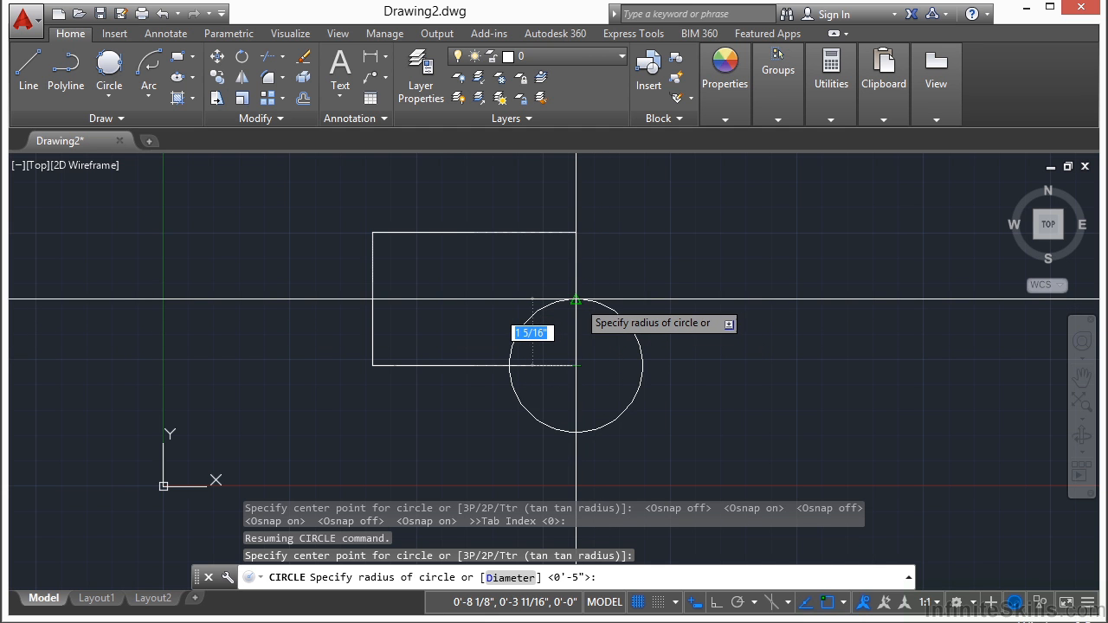
click(577, 301)
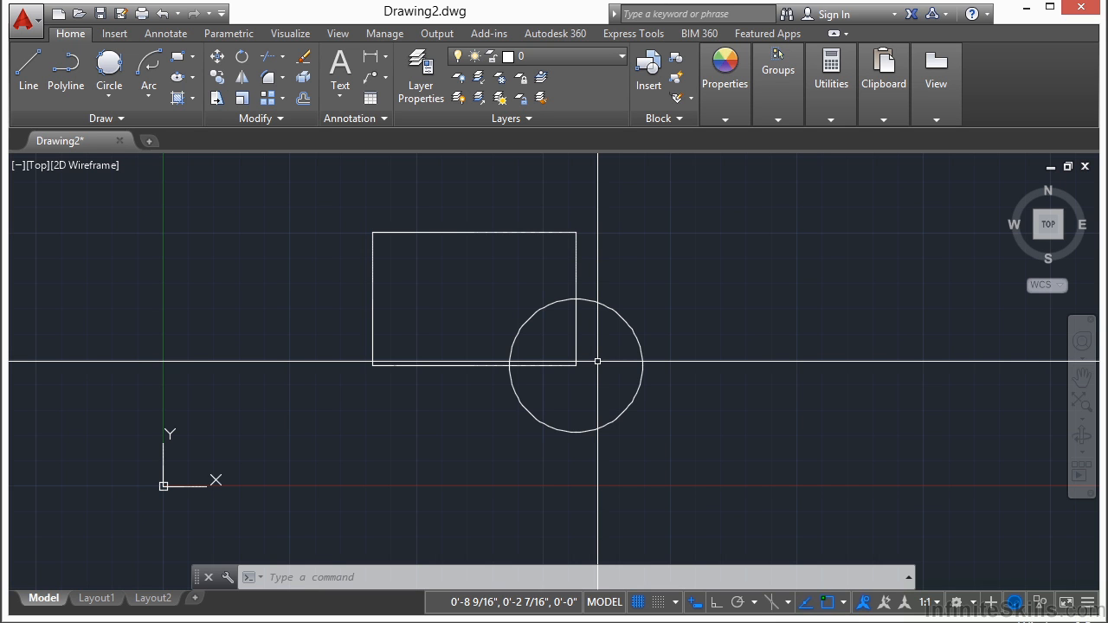
Draw a circle centred on the rectangle's lower-left corner, using an Endpoint snap override to set its radius at the upper-left corner
key(Return)
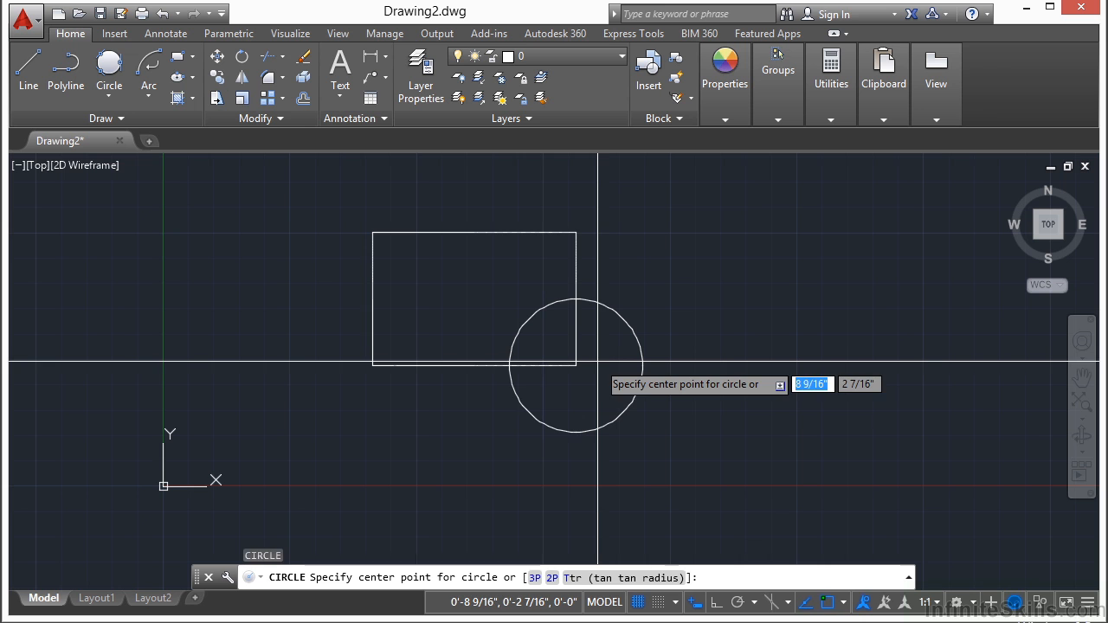
click(373, 365)
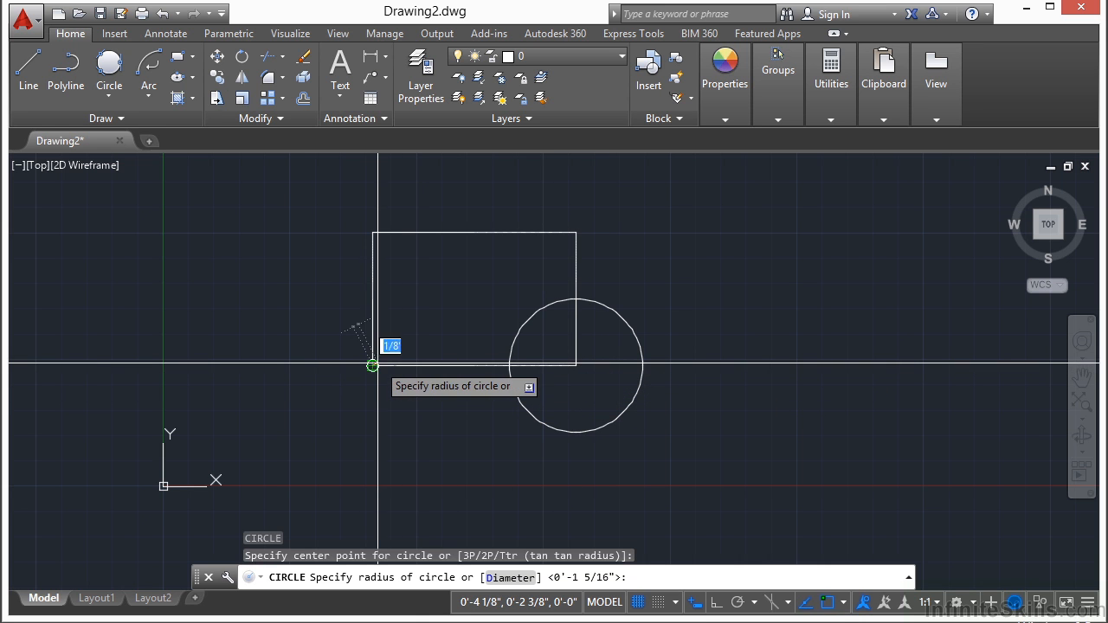
right_click(389, 293)
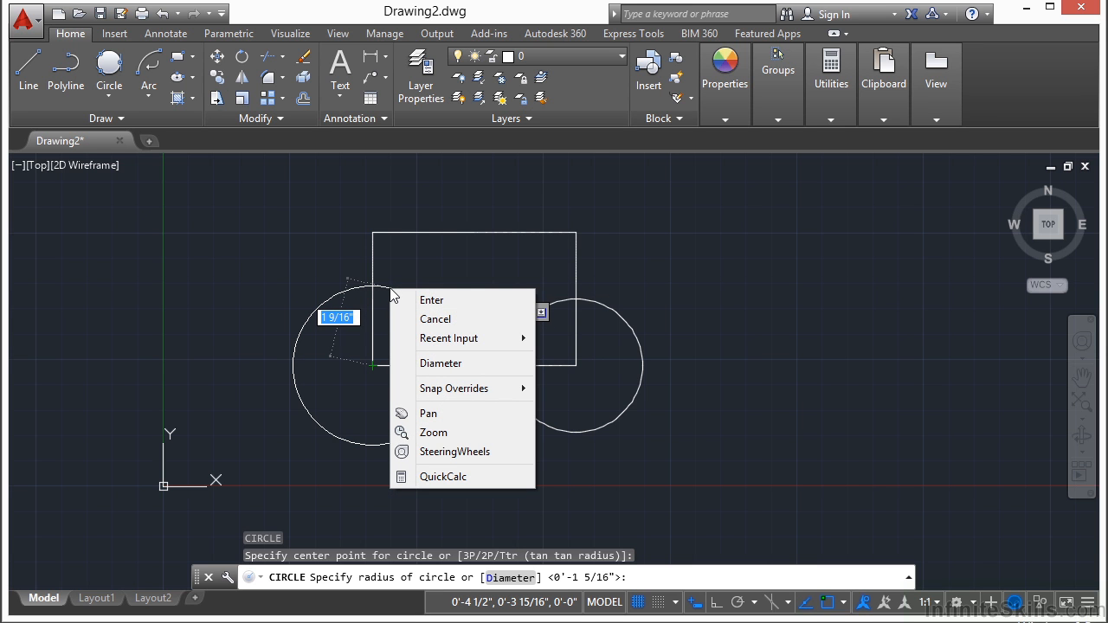
mouse_move(463, 394)
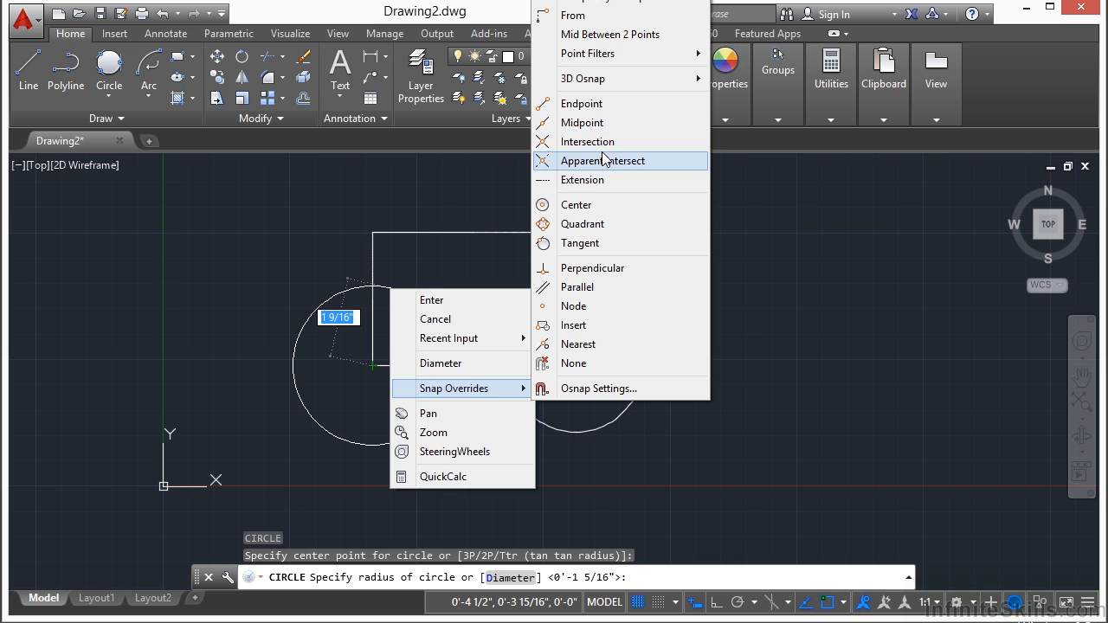
click(593, 103)
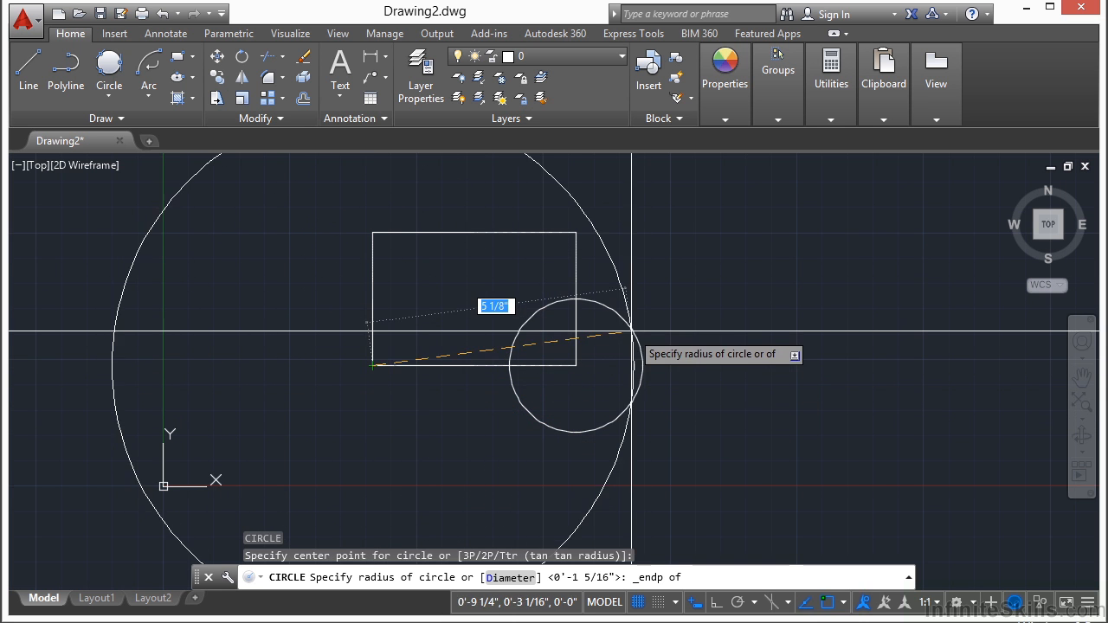
click(373, 232)
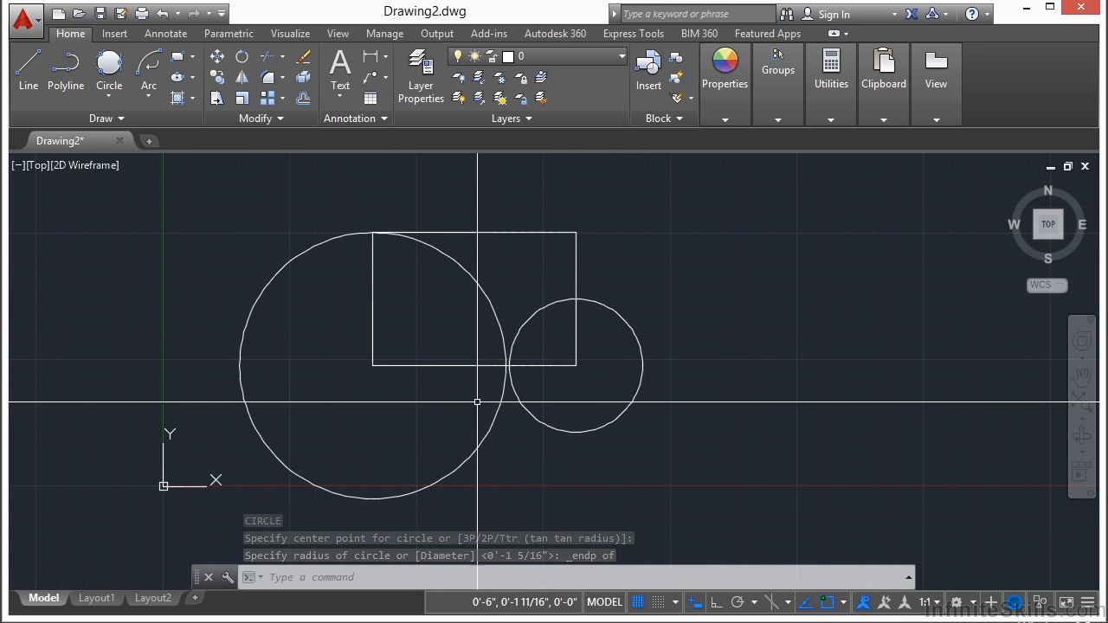
Review the Quadrant mode and the other object snap modes in the drafting settings, keeping them as they are
text(os)
key(Return)
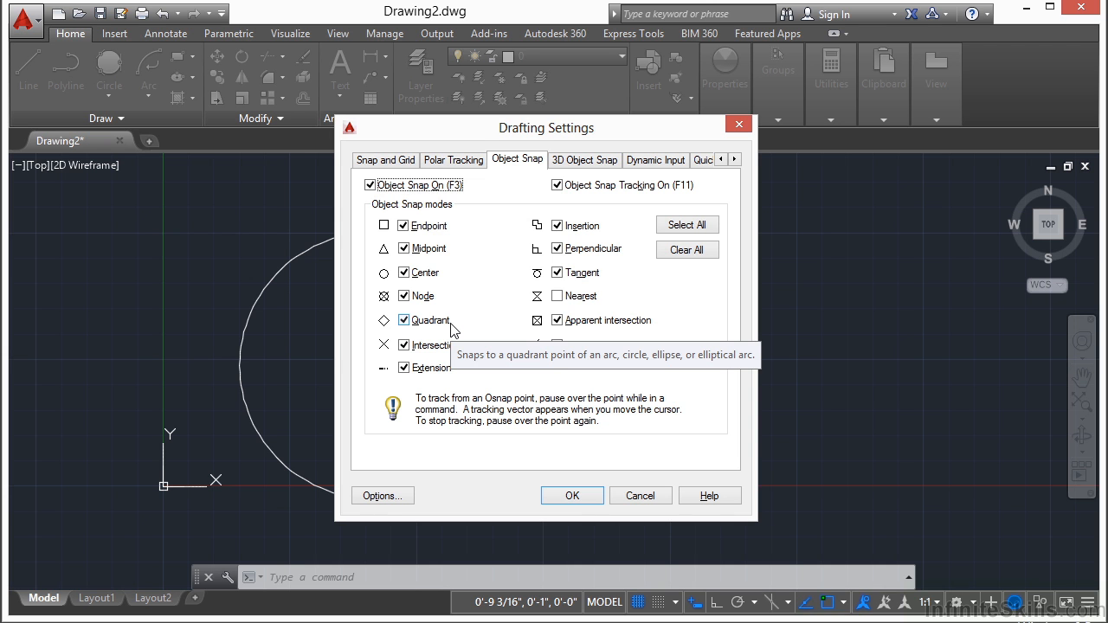
click(585, 497)
Draw a closed diamond of four lines joining the quadrant points of the larger circle
text(l)
key(Return)
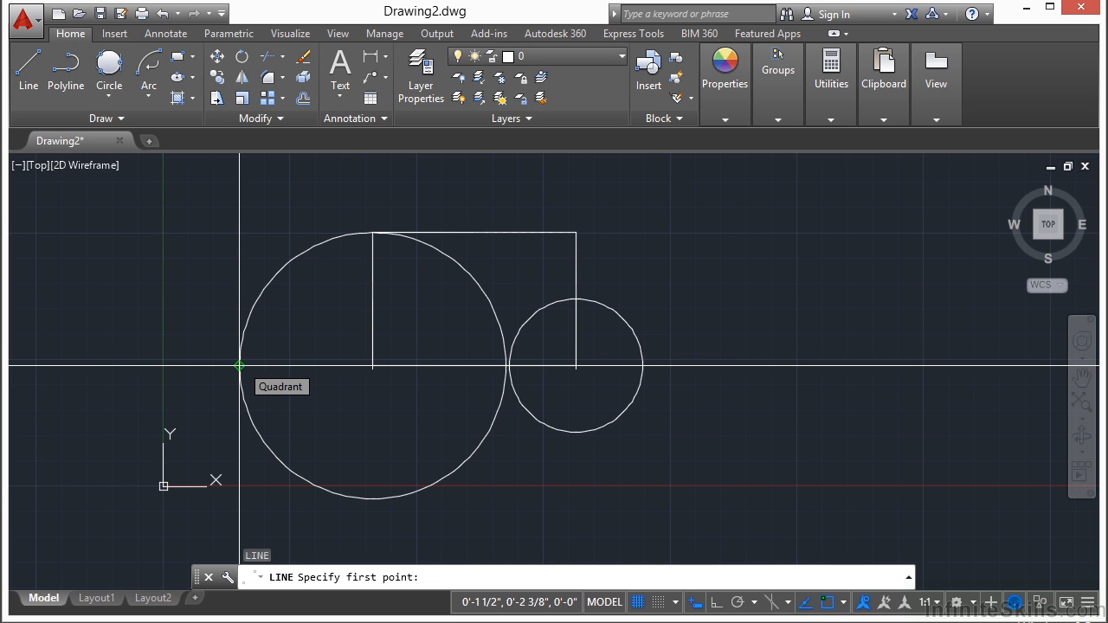
click(240, 366)
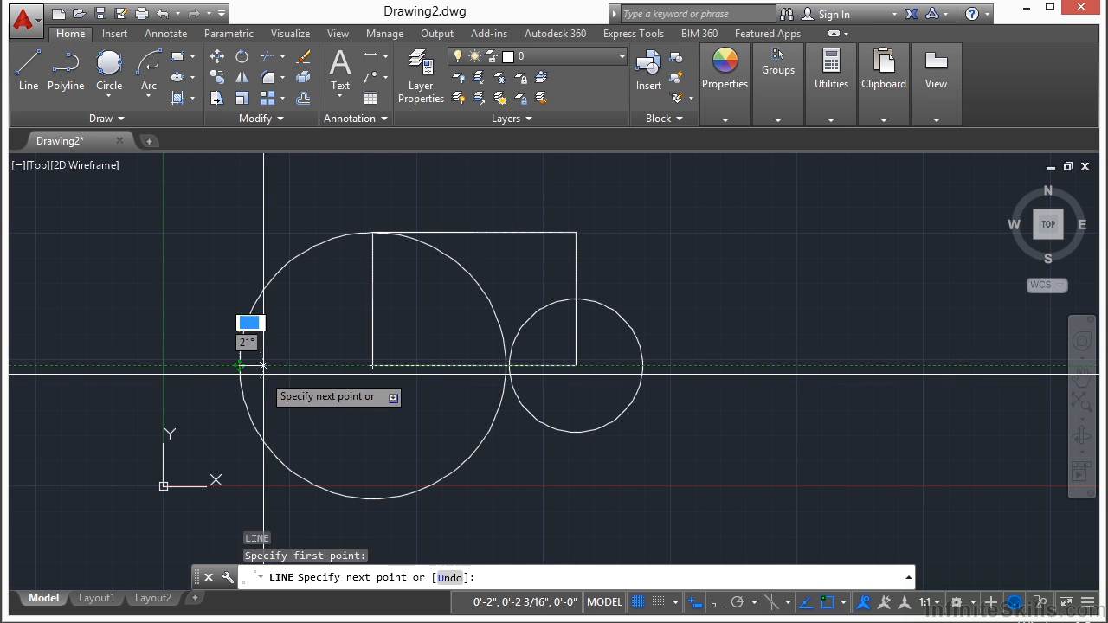
click(372, 232)
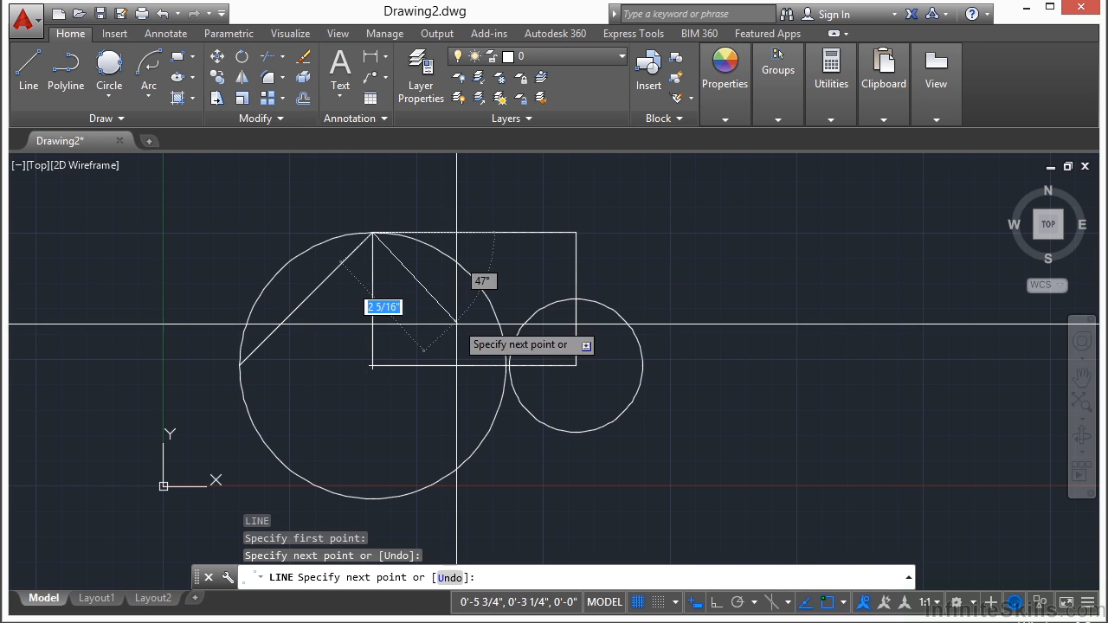
click(506, 366)
click(373, 498)
click(240, 365)
key(Return)
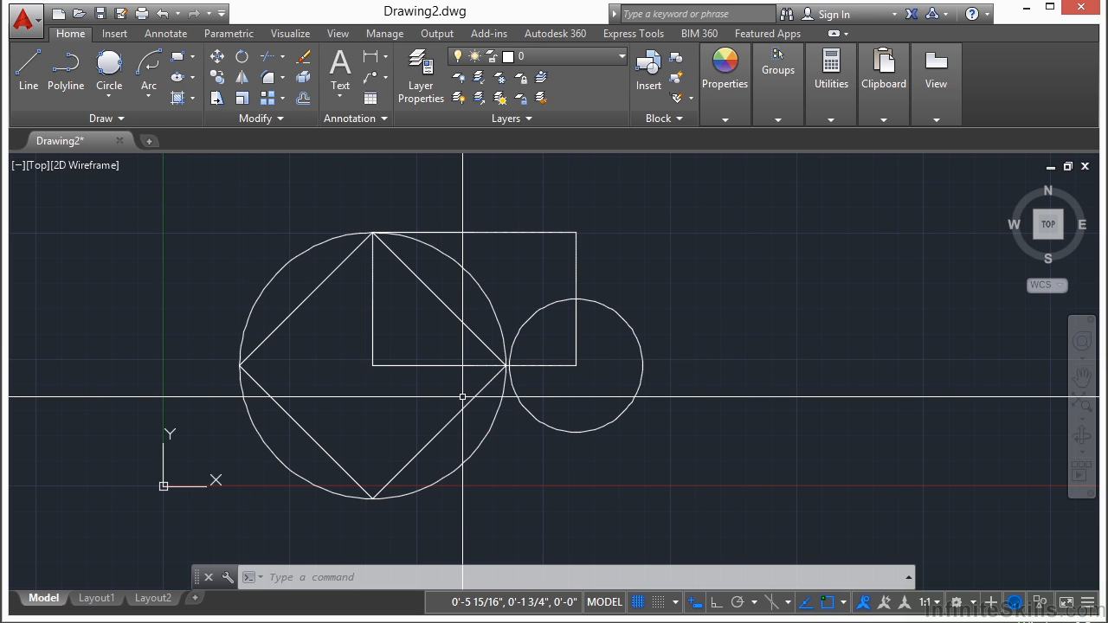
Draw a tall, narrow ellipse in the empty area to the right of the circles
text(el)
key(Return)
scroll(215, 361, down, 2)
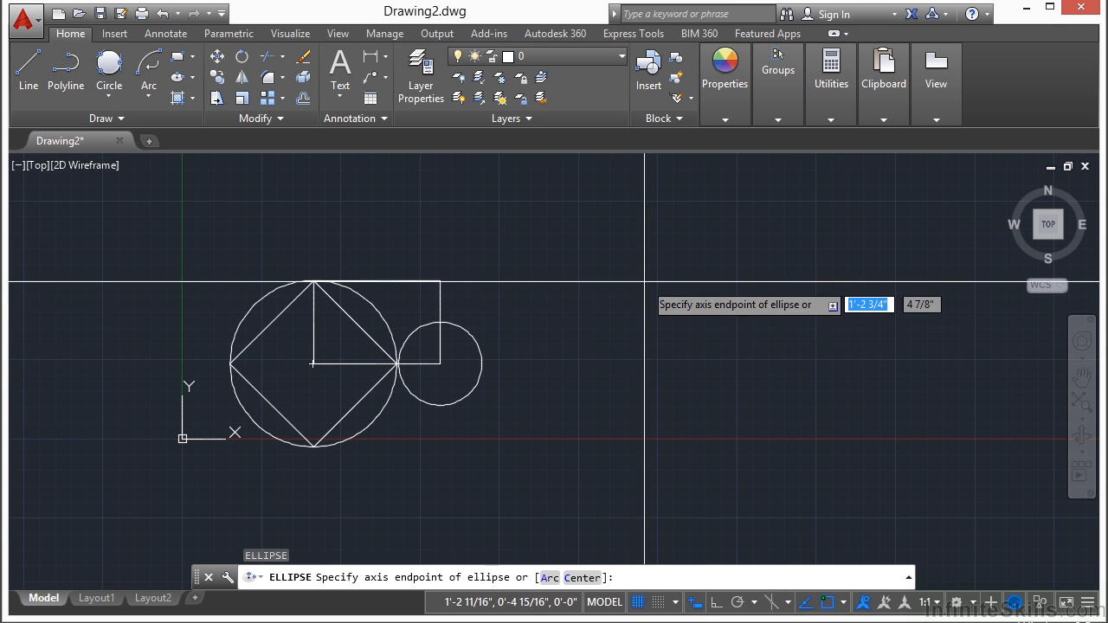
click(605, 260)
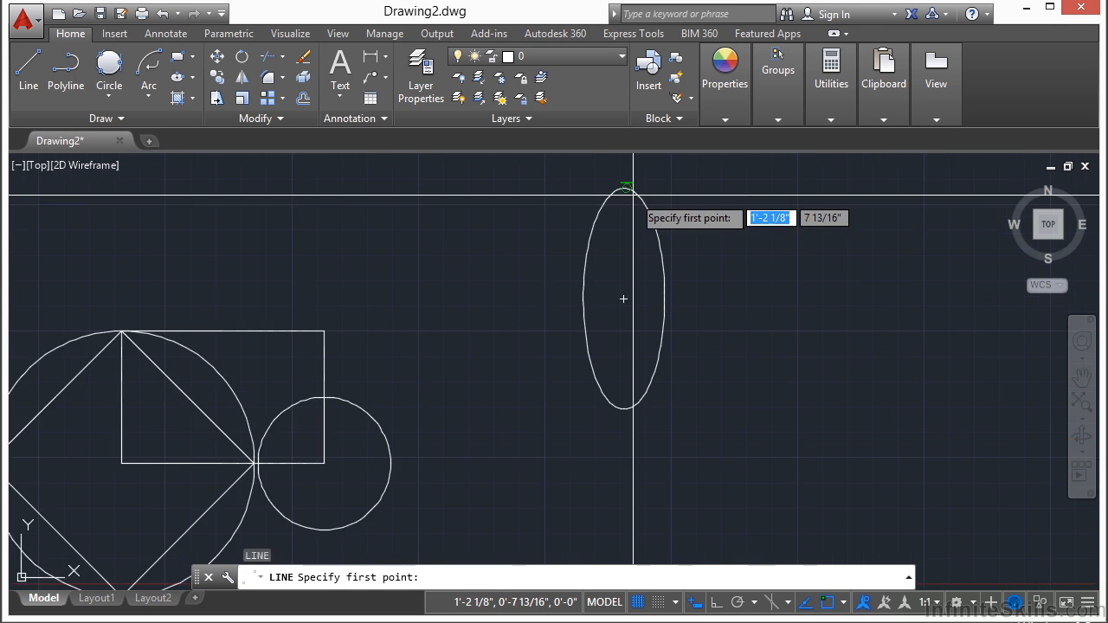
Draw a vertical line at the ellipse's upper quadrant with Ortho on
scroll(636, 197, up, 3)
scroll(632, 195, up, 4)
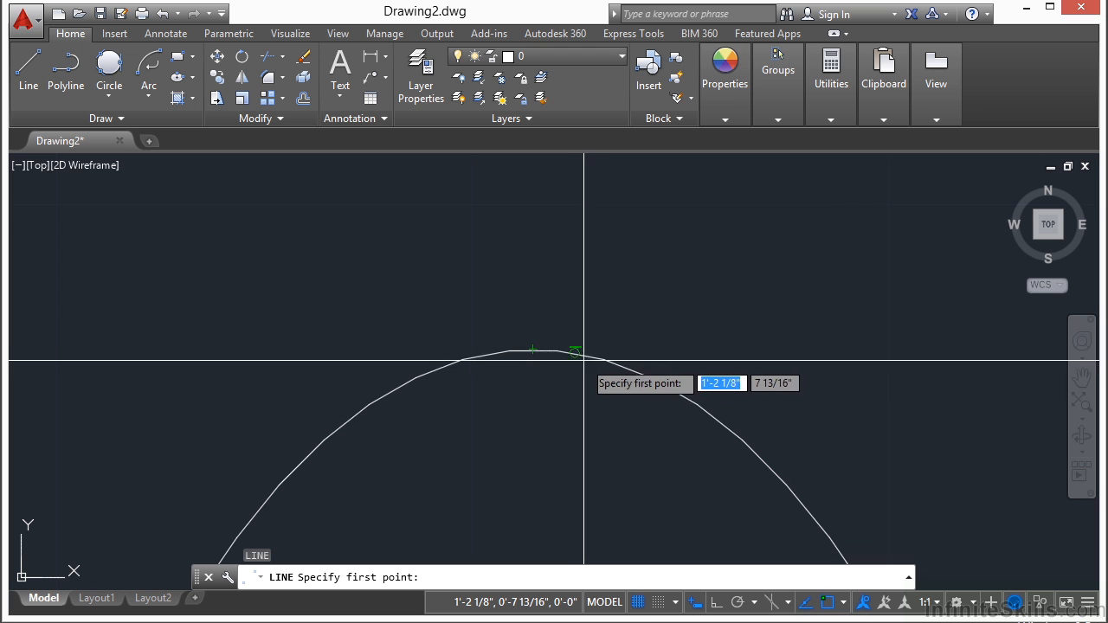
scroll(576, 351, down, 8)
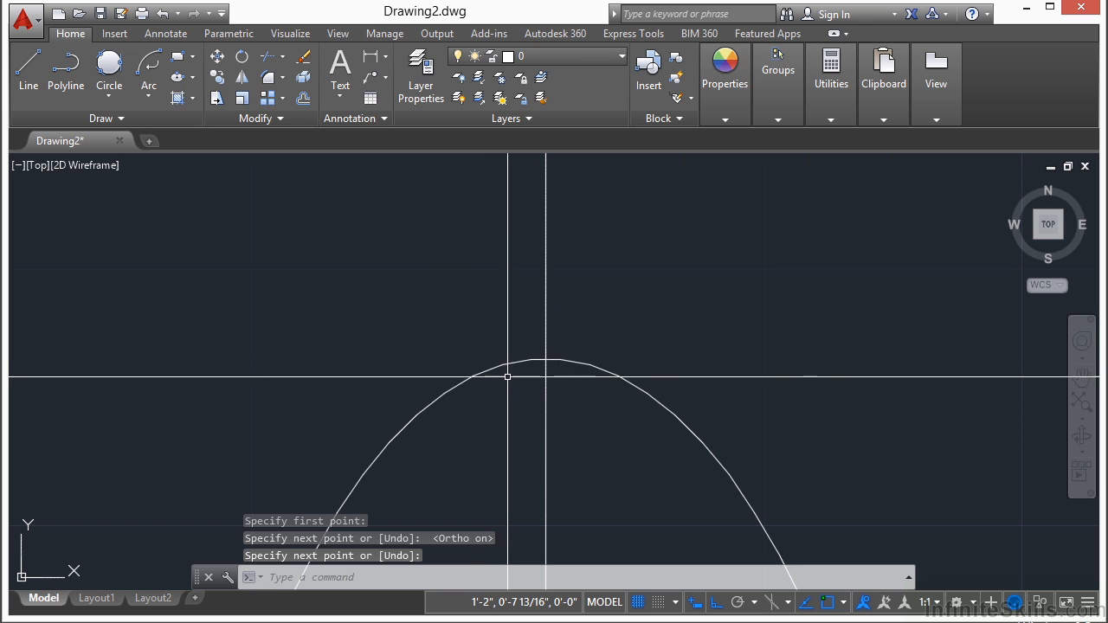
Review the Extension mode in the object snap settings, keeping the enabled modes as they are
scroll(519, 364, down, 5)
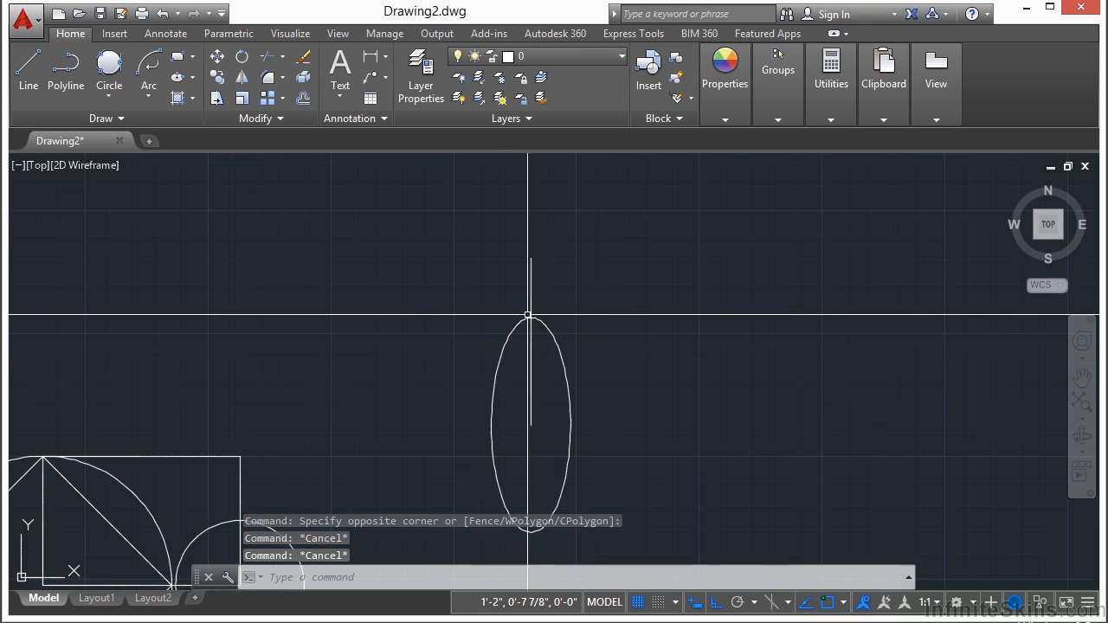
scroll(524, 331, down, 3)
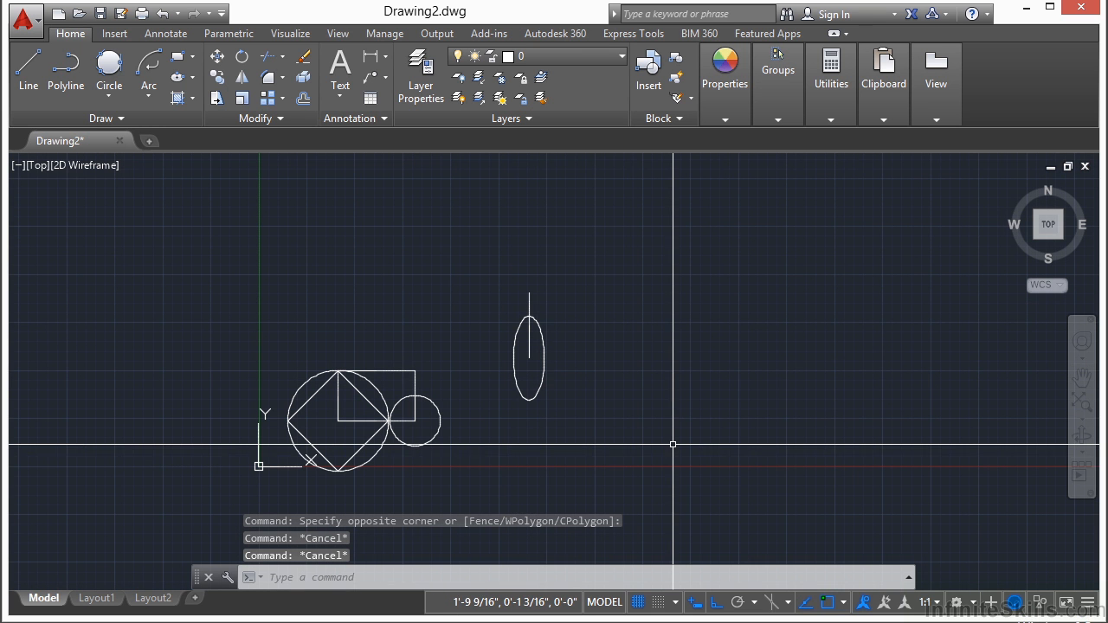
text(os)
key(Return)
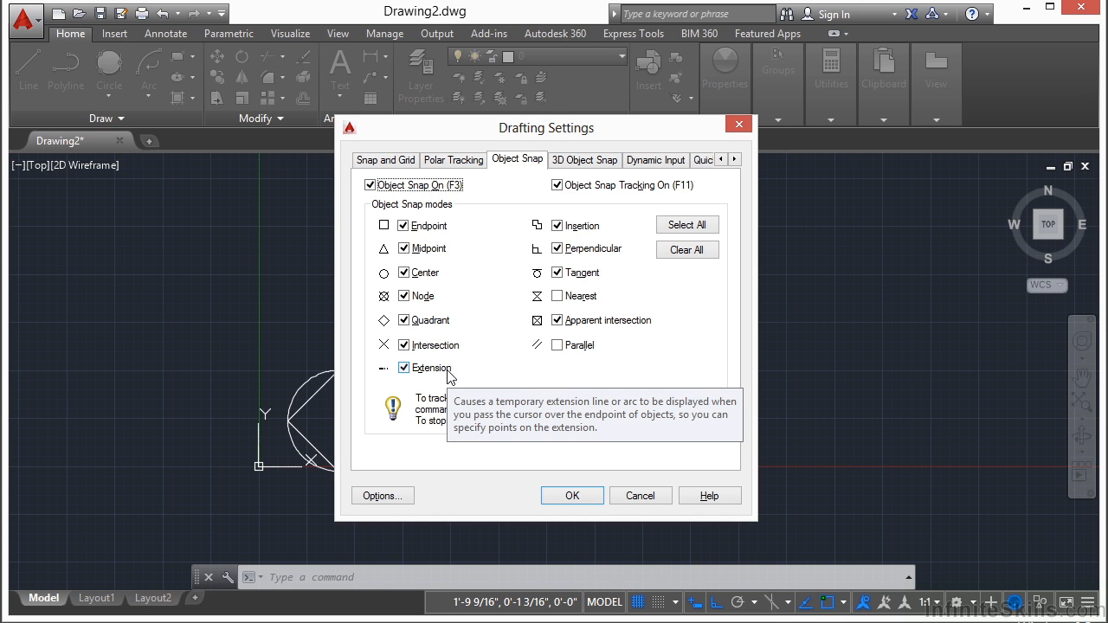
click(561, 494)
Try starting a line with Ortho on from an extension point above the upper endpoint of the ellipse's vertical line
text(l)
key(Return)
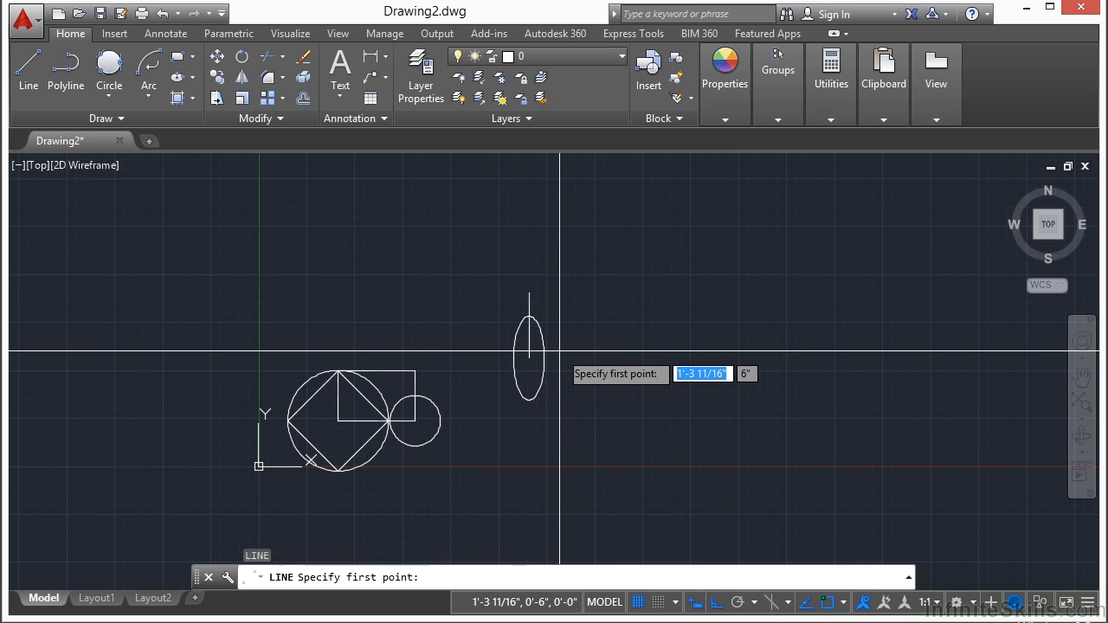
scroll(565, 348, up, 4)
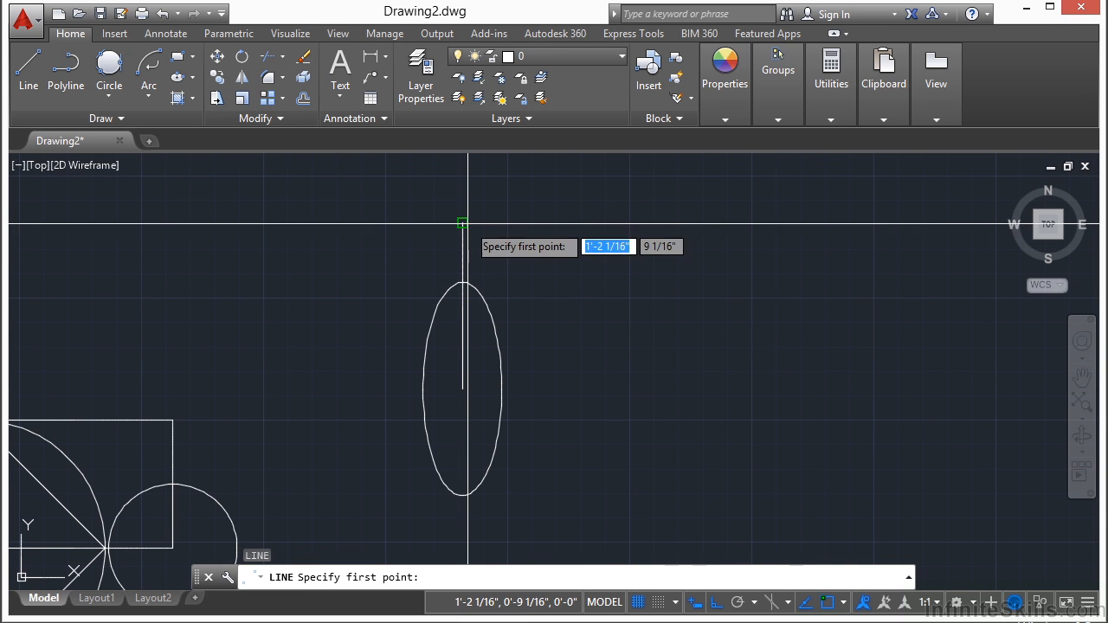
click(463, 175)
middle_drag(532, 251, 532, 327)
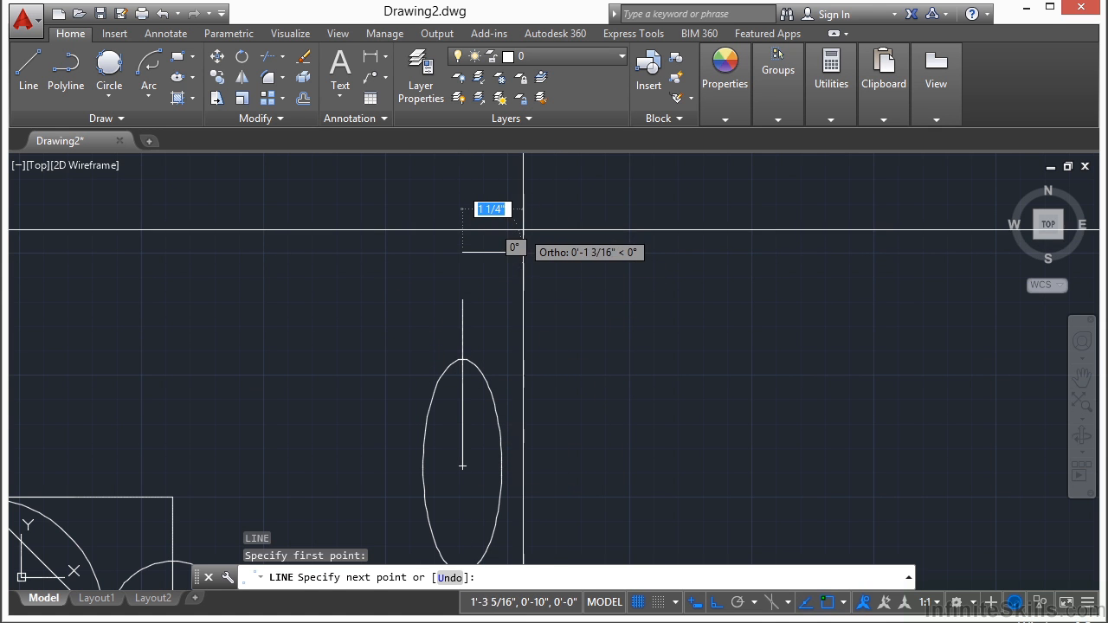
key(Escape)
scroll(545, 240, down, 2)
middle_drag(557, 315, 577, 260)
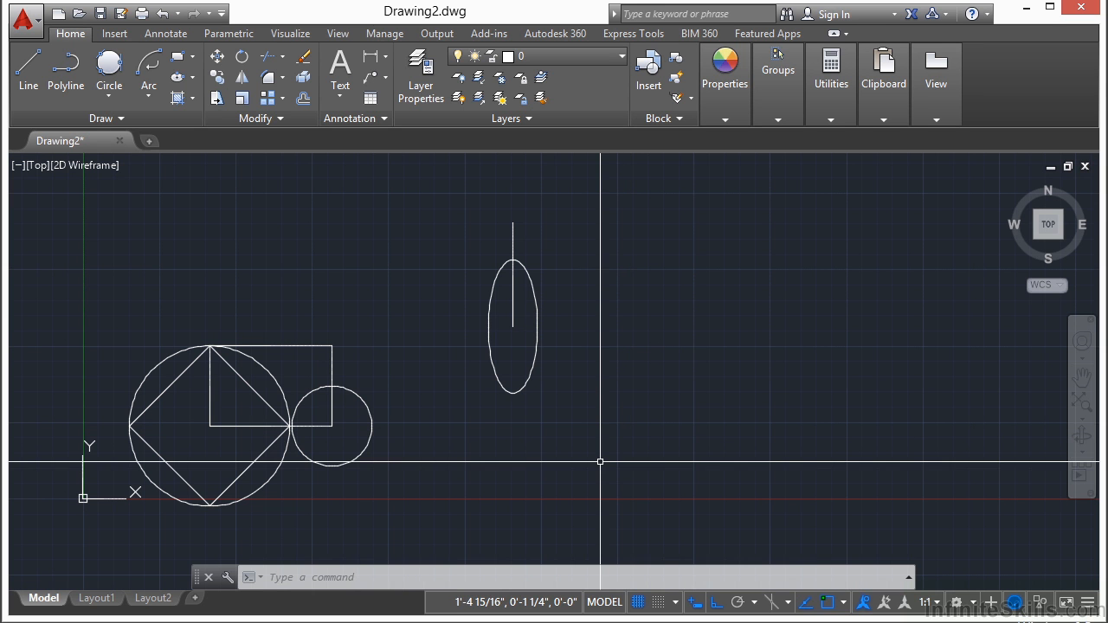
Review the Nearest mode in the object snap settings without changing any of the modes
text(OS)
key(Return)
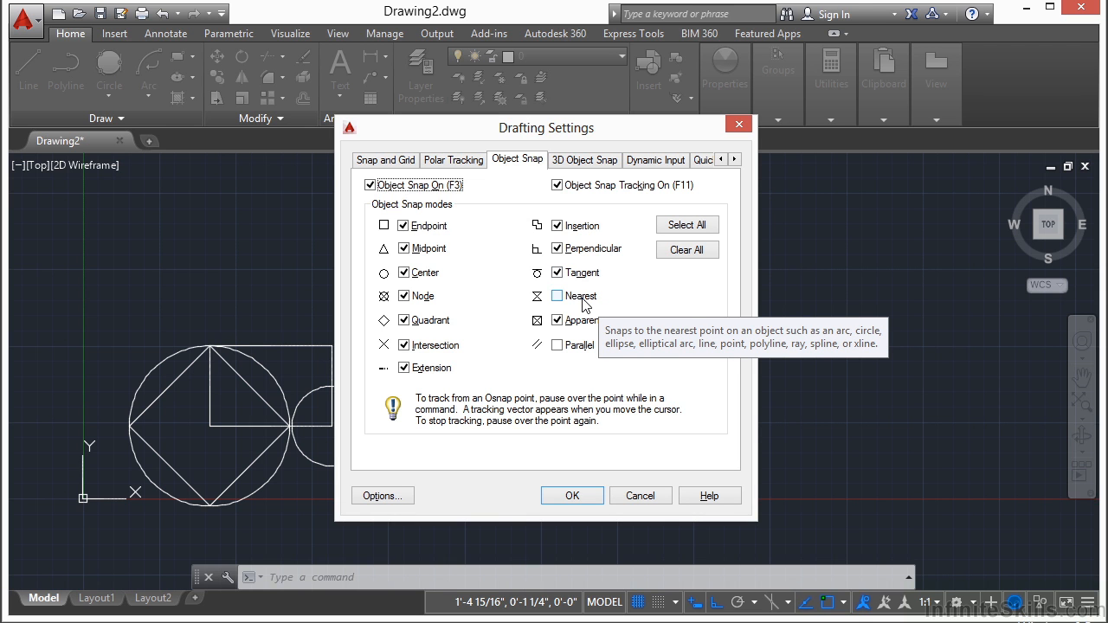
click(631, 494)
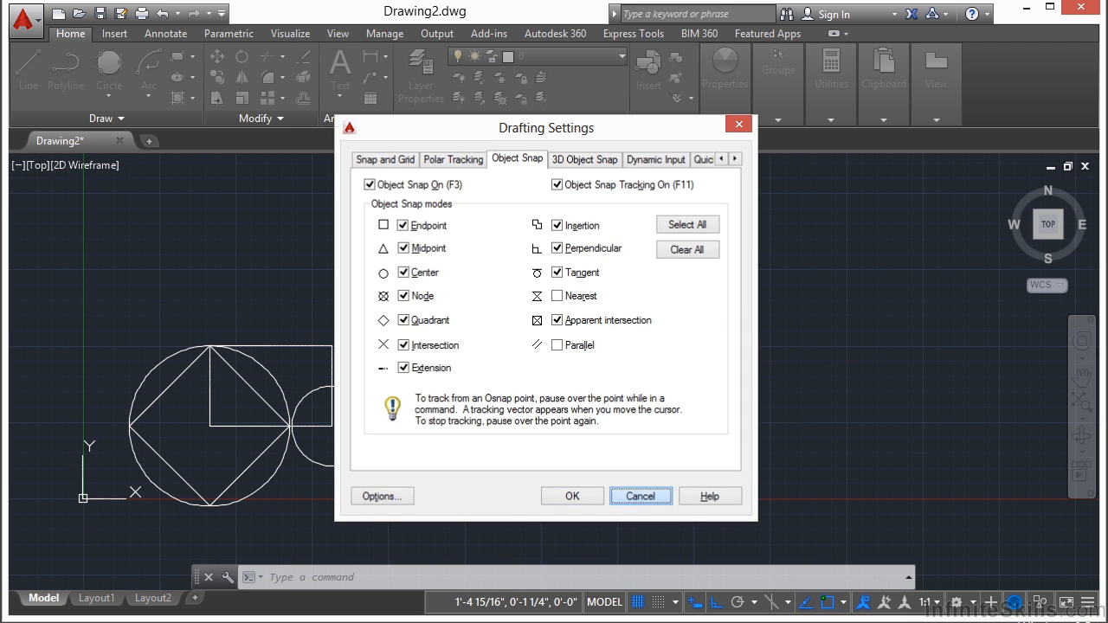
Draw a short vertical line upward from the rectangle's top edge, using a one-time Nearest snap for its start point
text(l)
key(Return)
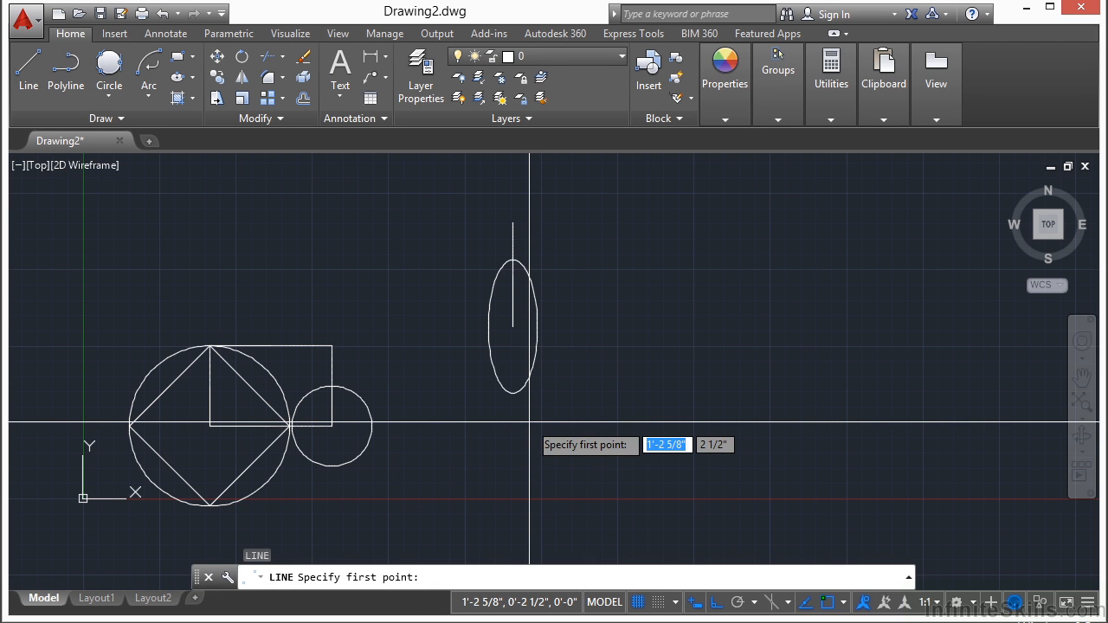
scroll(281, 385, up, 4)
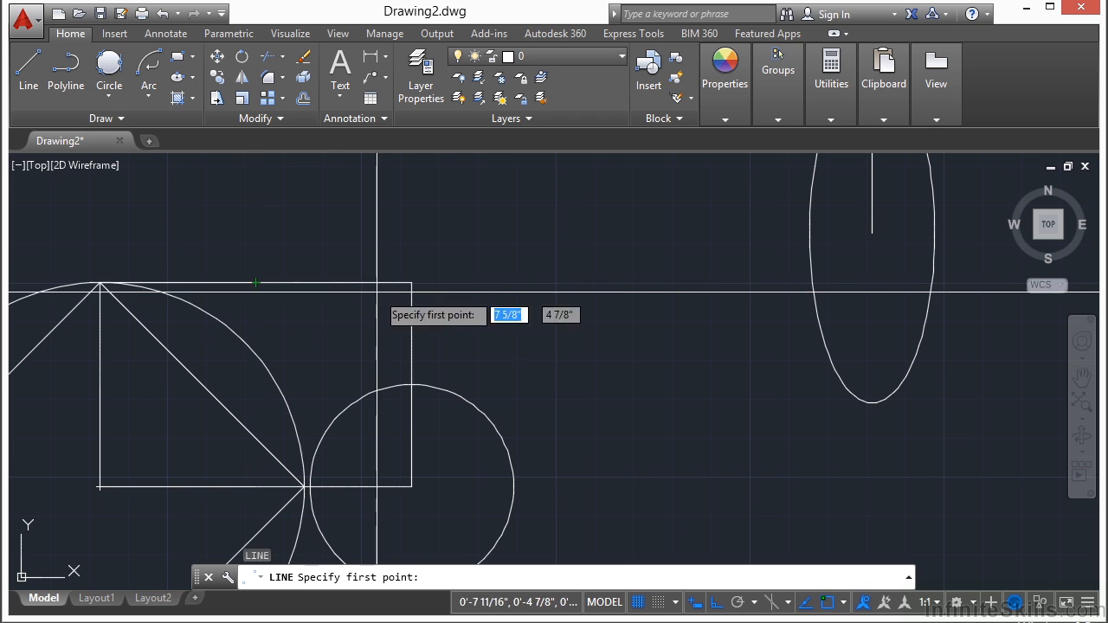
text(nea)
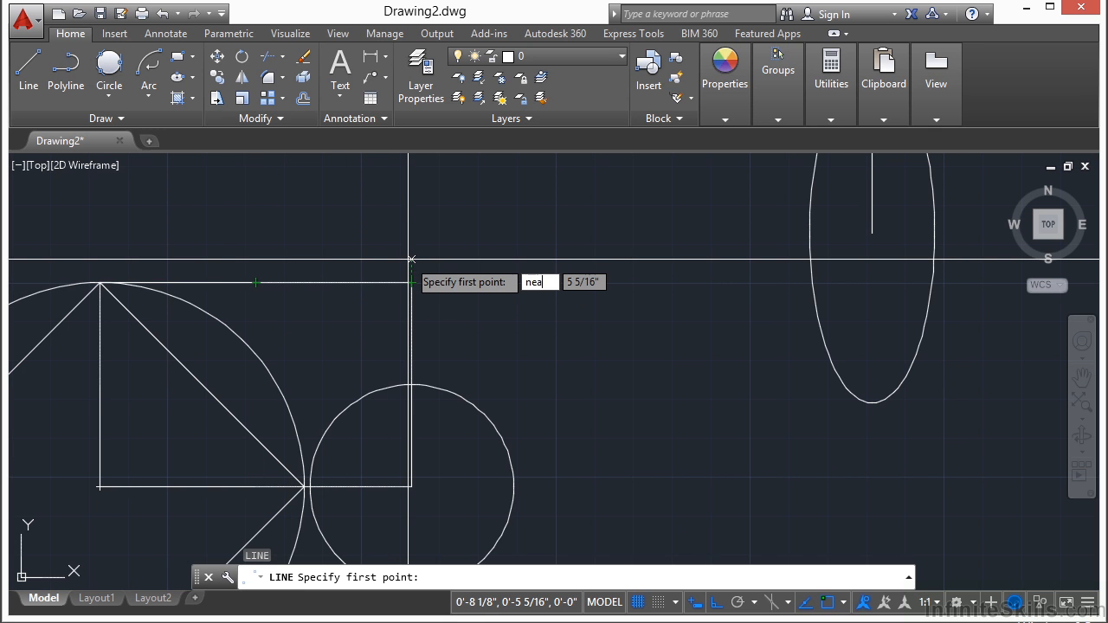
key(Return)
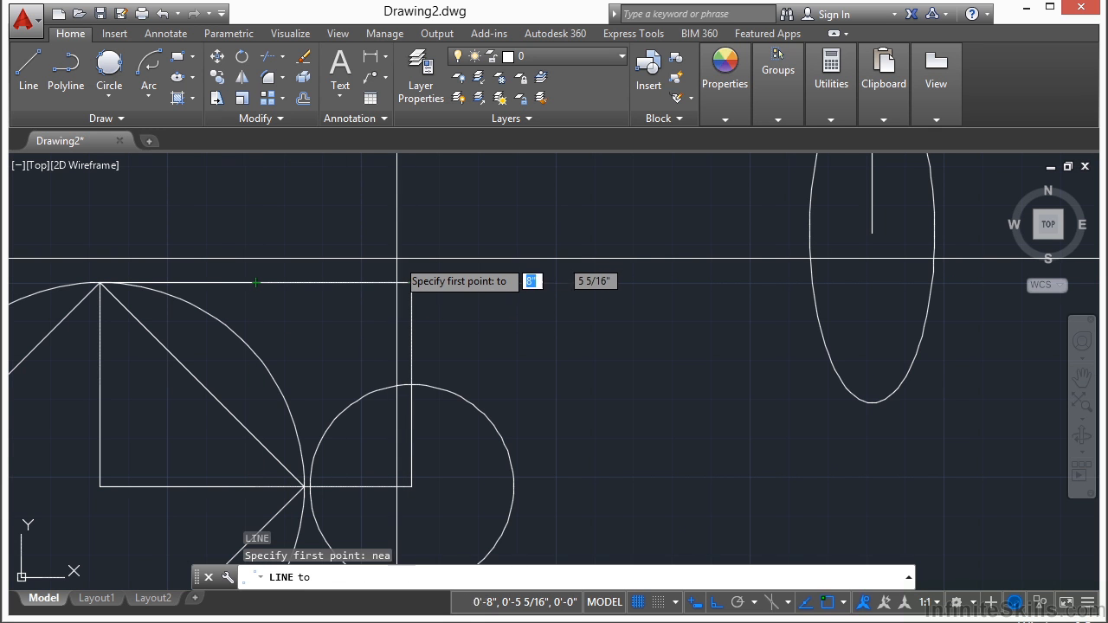
click(336, 283)
click(365, 212)
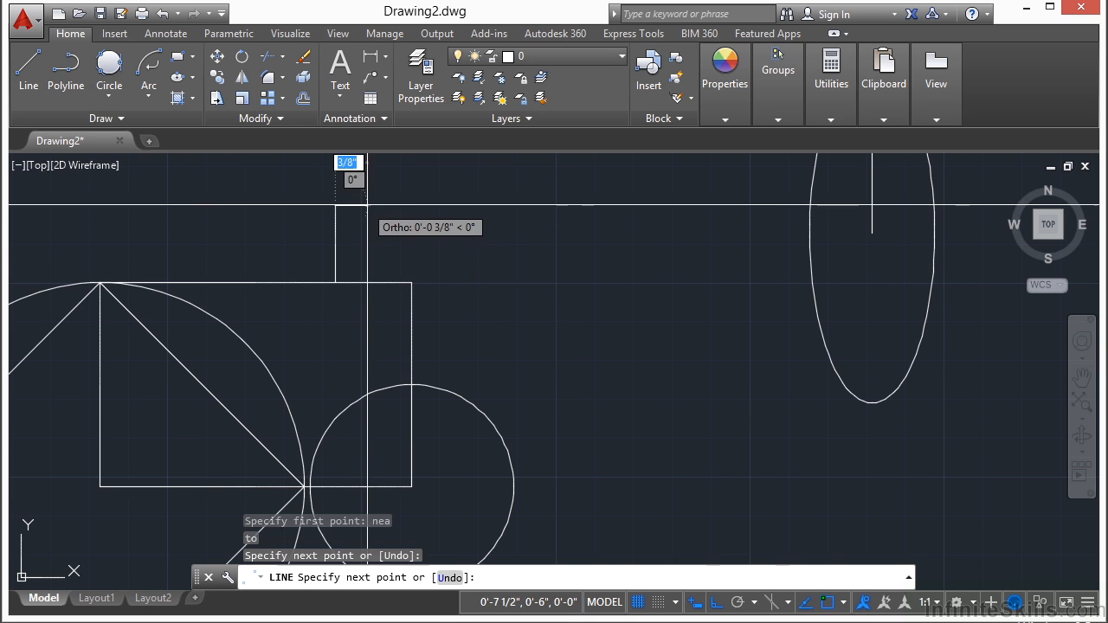
key(Return)
scroll(364, 297, down, 2)
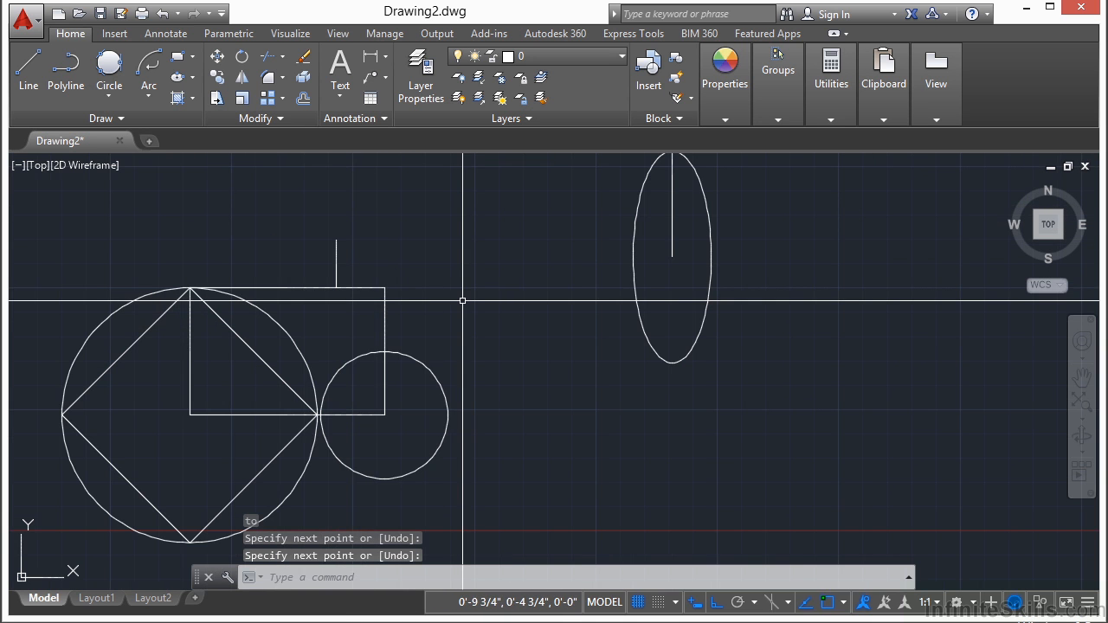
Review the Apparent intersection and Parallel modes in the object snap settings, leaving all modes unchanged
text(OS)
key(Return)
mouse_move(643, 327)
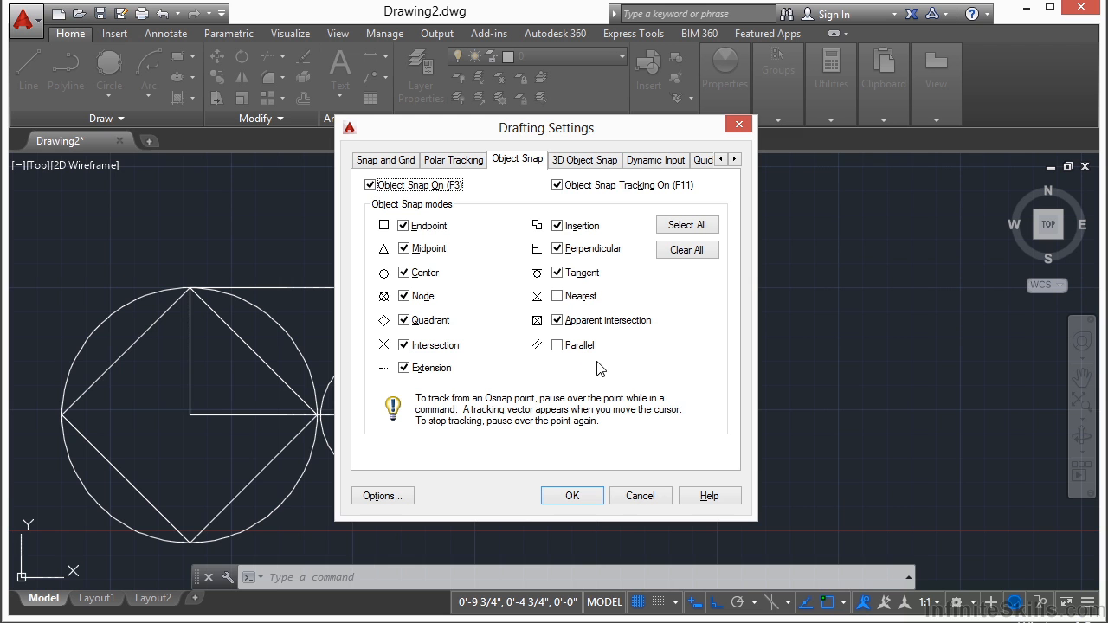
click(639, 496)
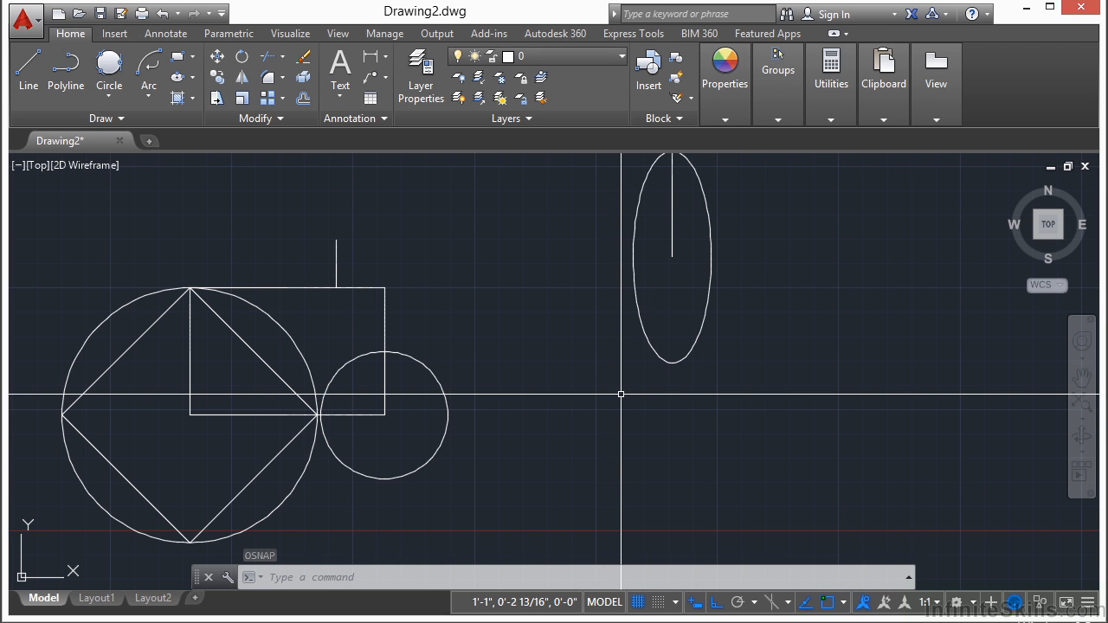